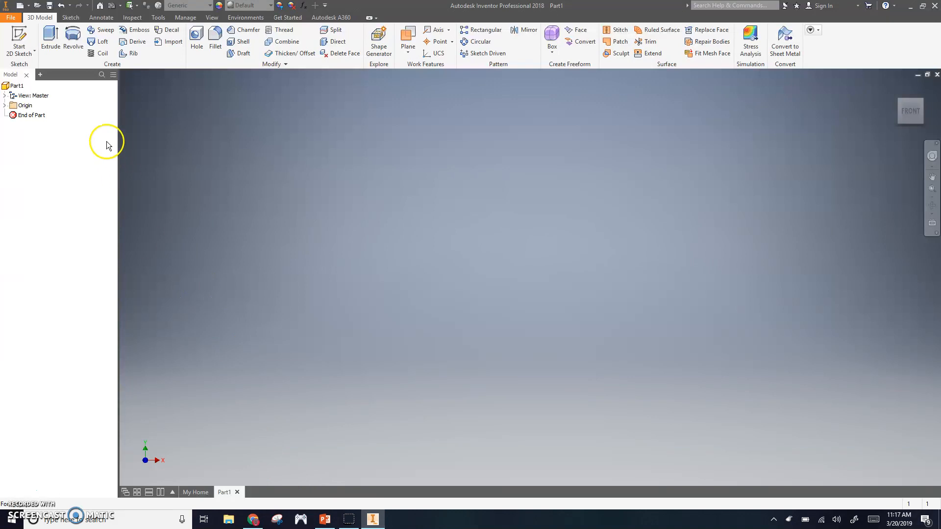
- Start a sketch on the XY plane and draw a closed irregular quadrilateral with a horizontal bottom edge about 0.86 in long
left_click(17, 38)
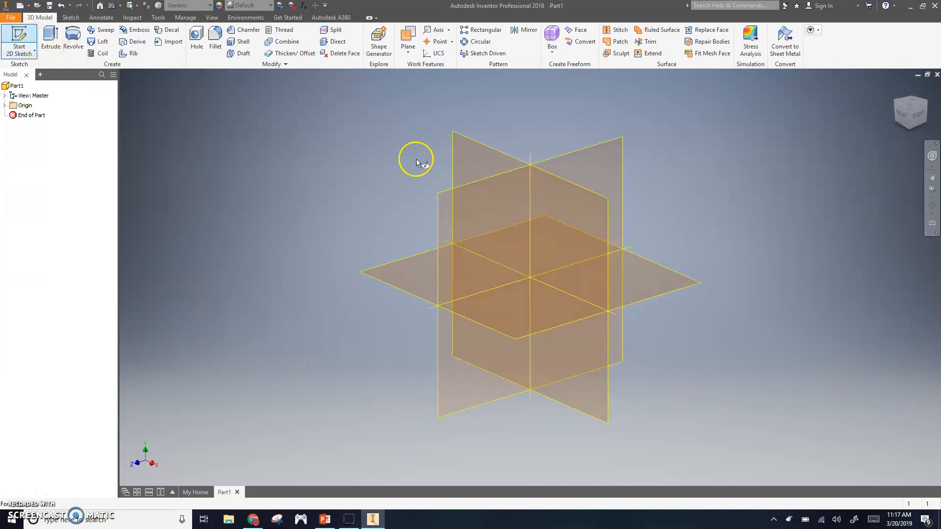
left_click(474, 157)
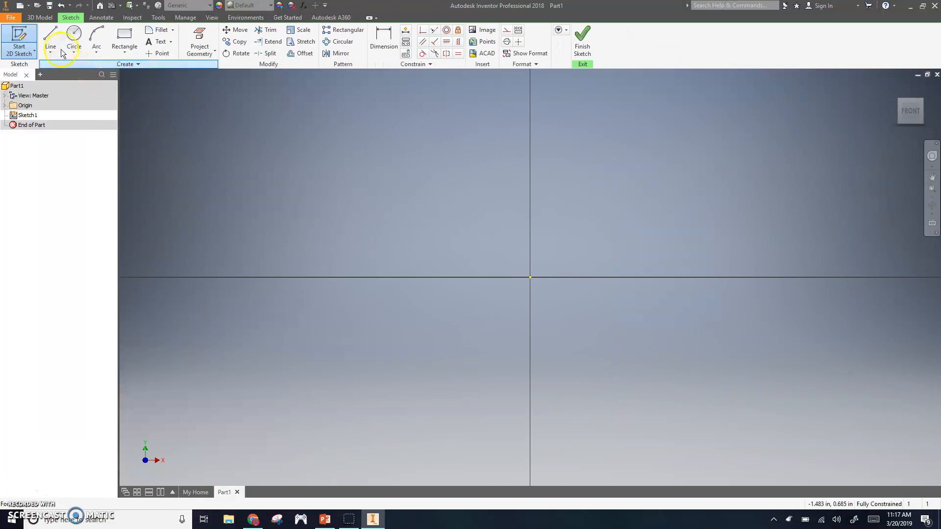
left_click(51, 34)
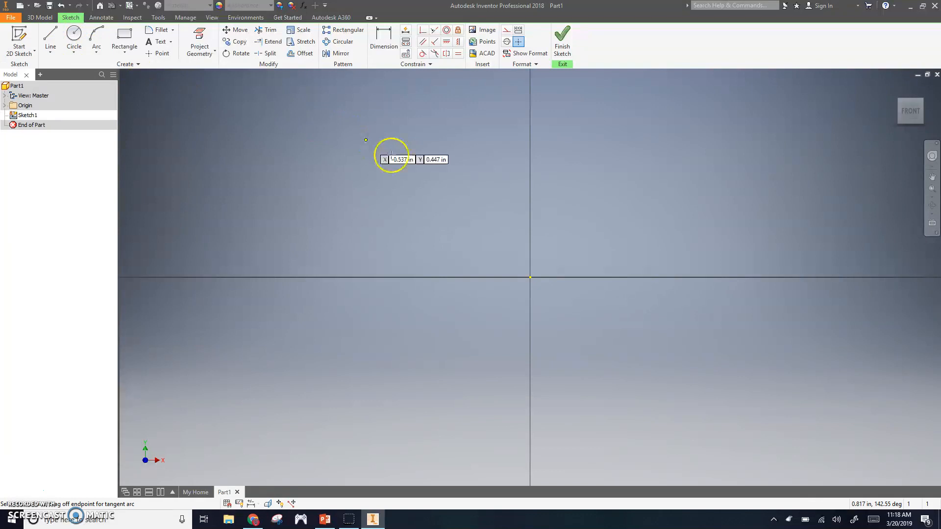
left_click(350, 162)
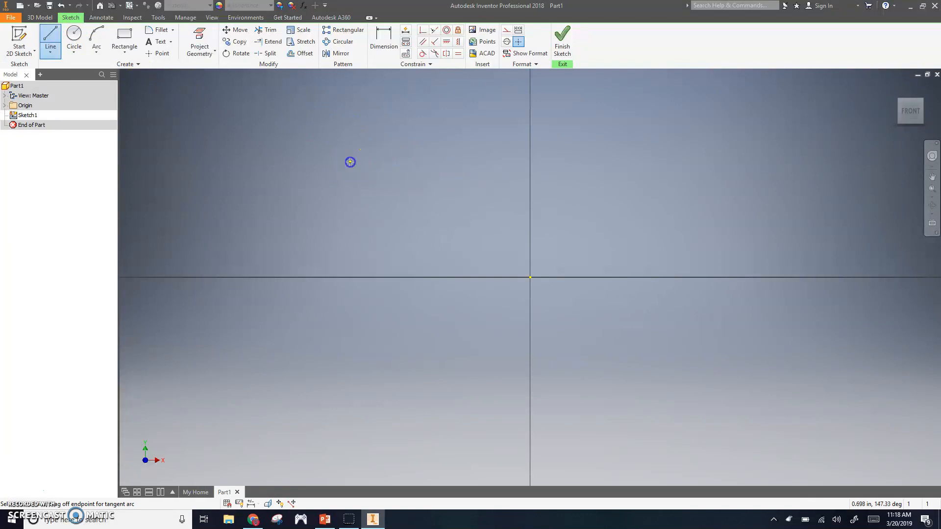
left_click(332, 285)
left_click(321, 382)
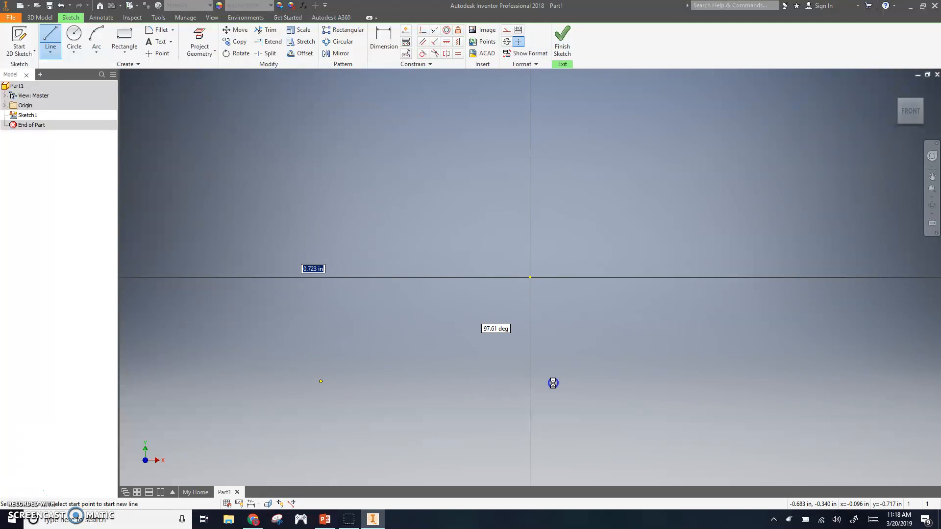
left_click(583, 382)
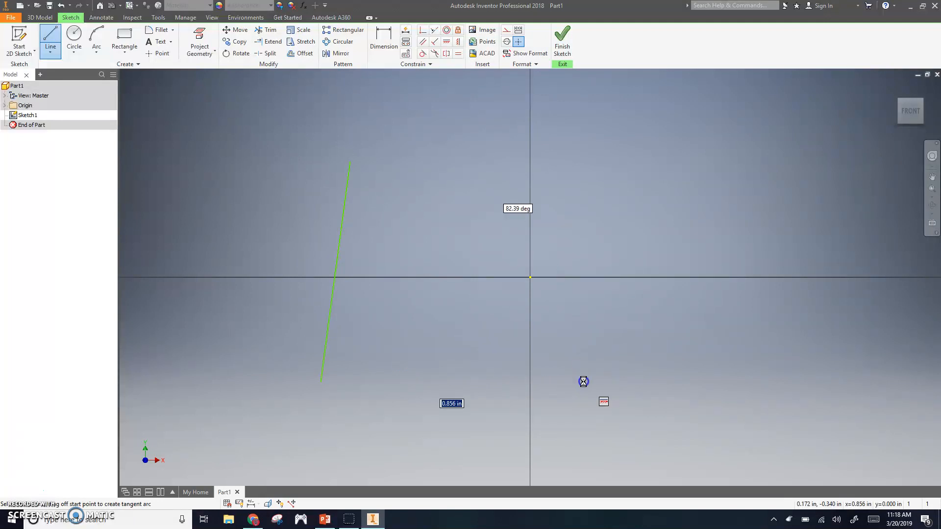
left_click(639, 150)
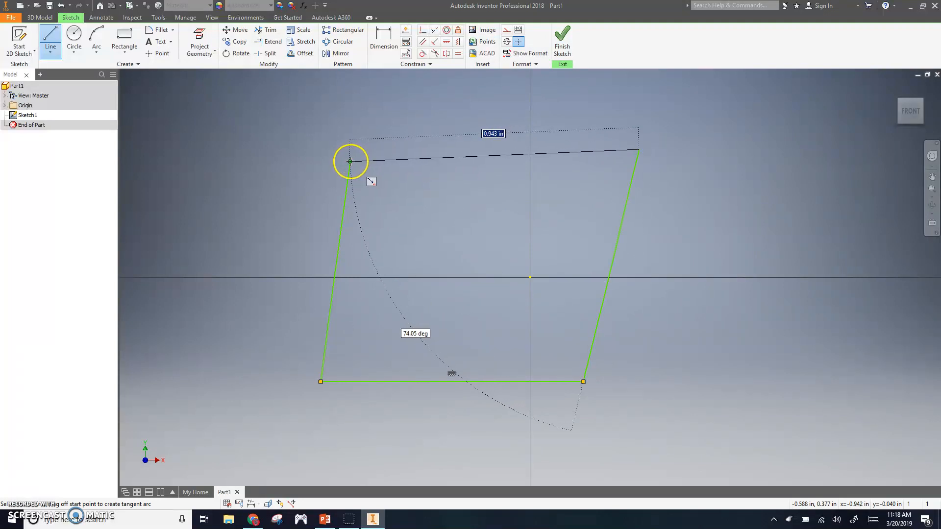
left_click(350, 161)
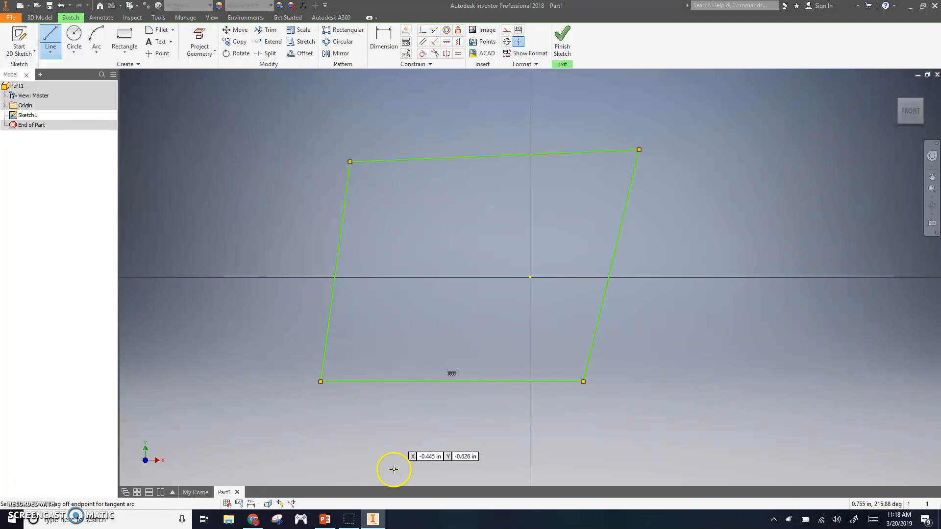
- Switch to the PowerPoint slide show, review the slides on applying geometric constraints, and return to the Inventor sketch
left_click(333, 524)
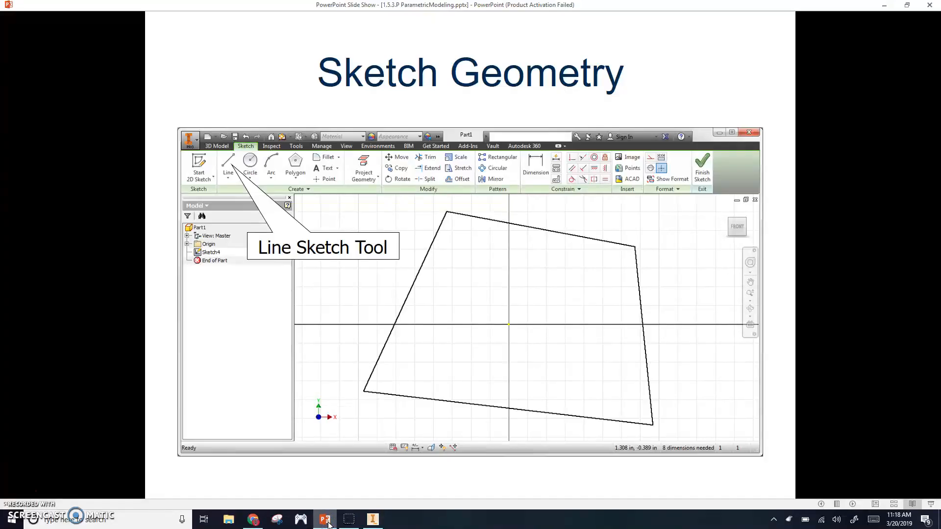
key("Right")
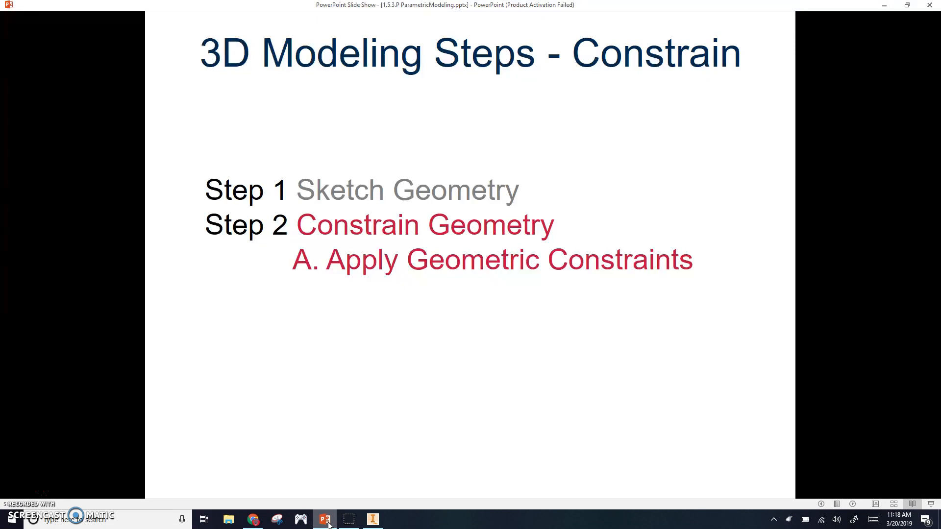
key("Right")
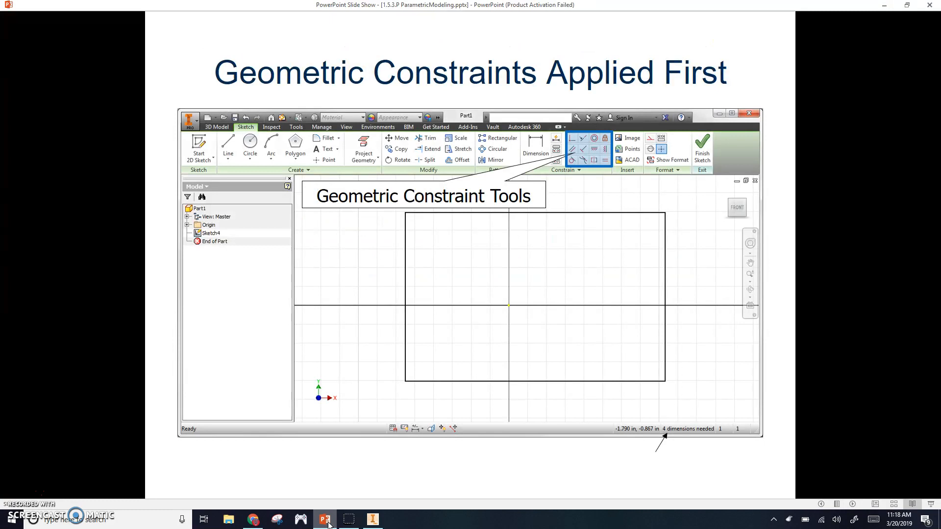
key("Right")
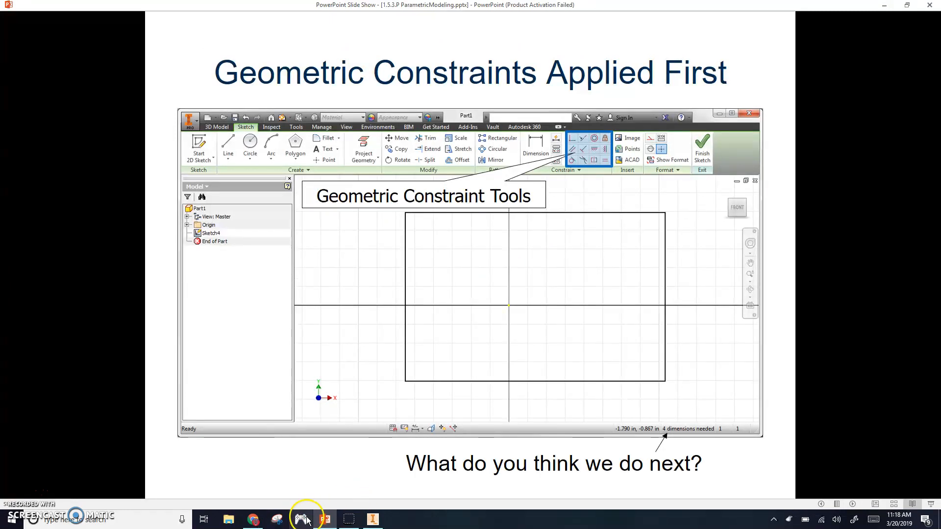
left_click(372, 519)
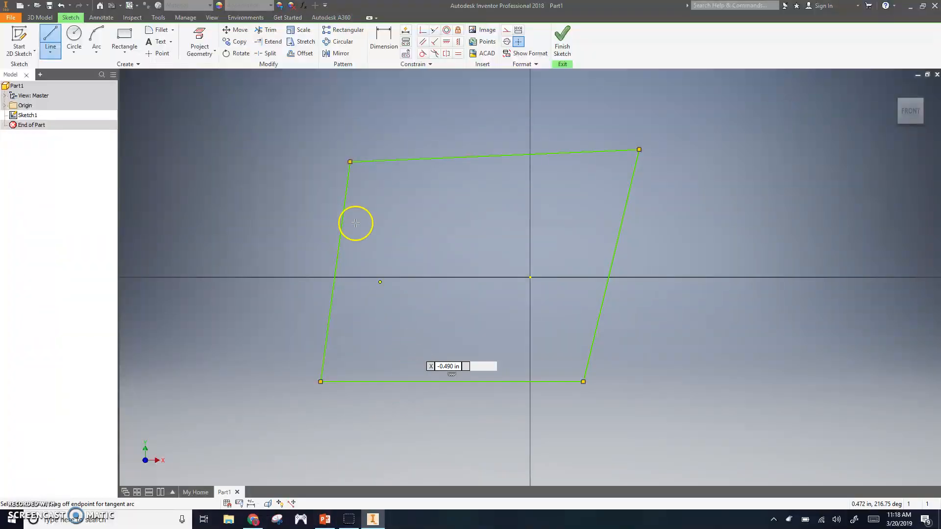
- Apply a horizontal constraint to the quadrilateral's top edge and try to apply one to the bottom edge
left_click(447, 47)
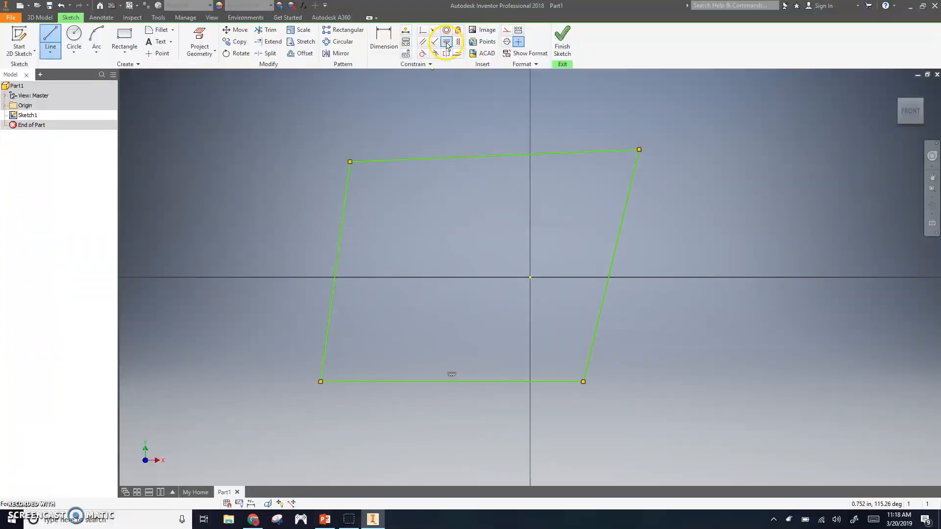
left_click(406, 162)
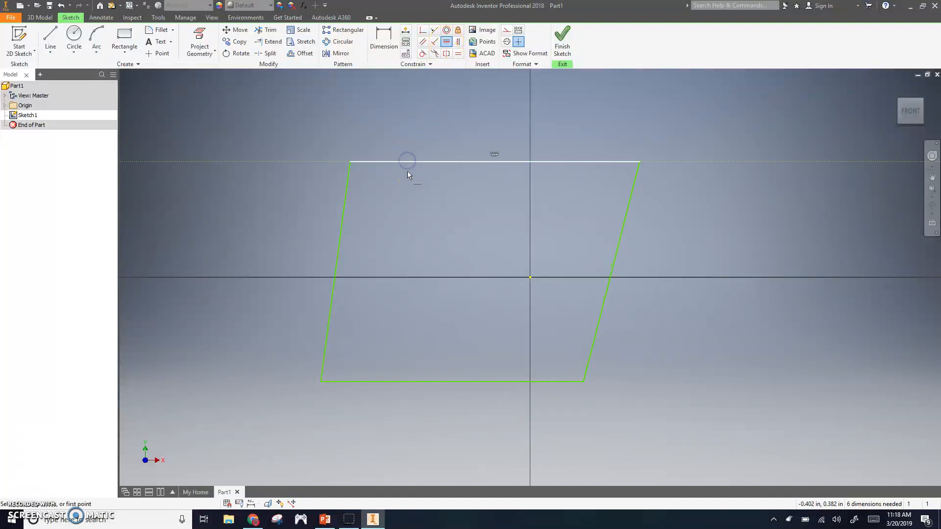
left_click(373, 381)
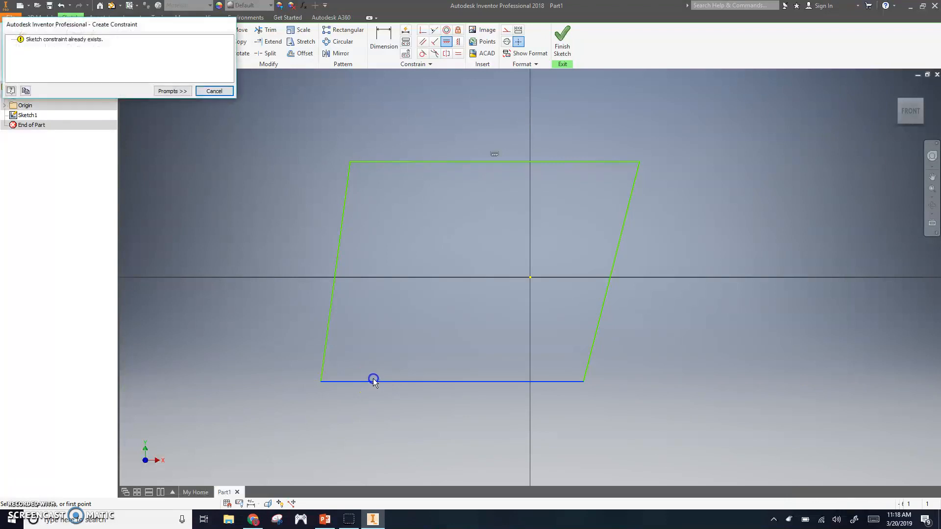
left_click(208, 91)
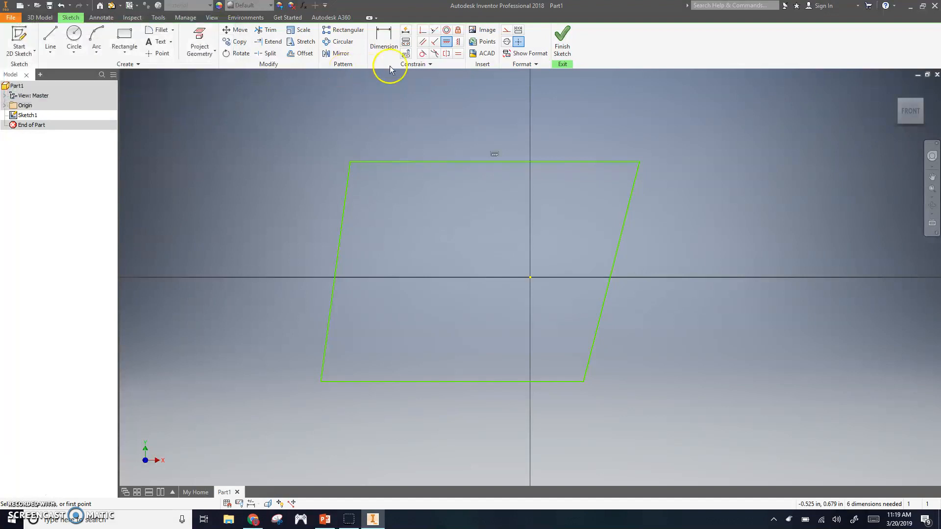
- Apply vertical constraints to the left and right edges of the quadrilateral
left_click(458, 42)
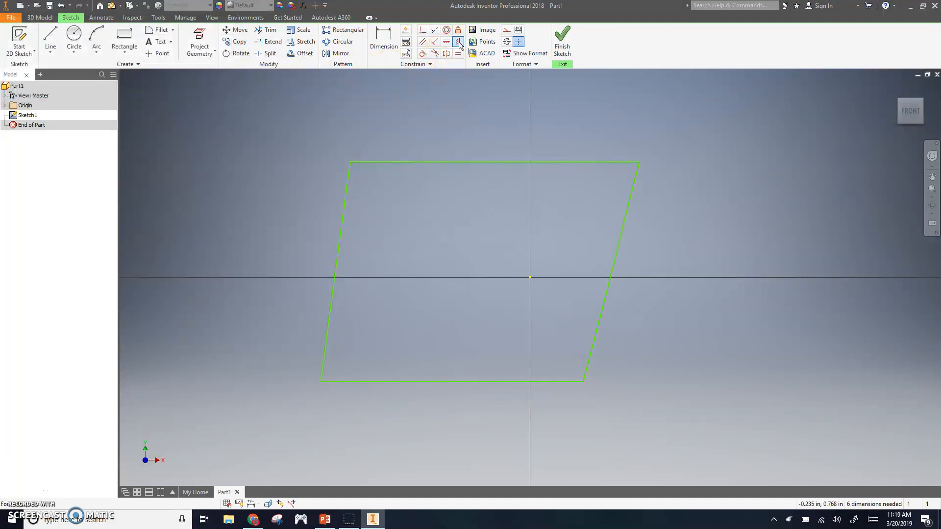
left_click(345, 209)
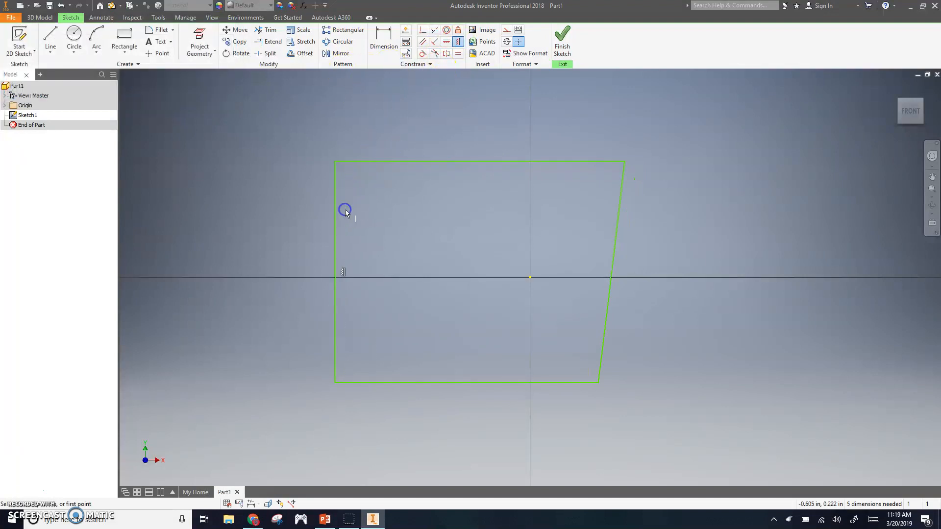
left_click(618, 210)
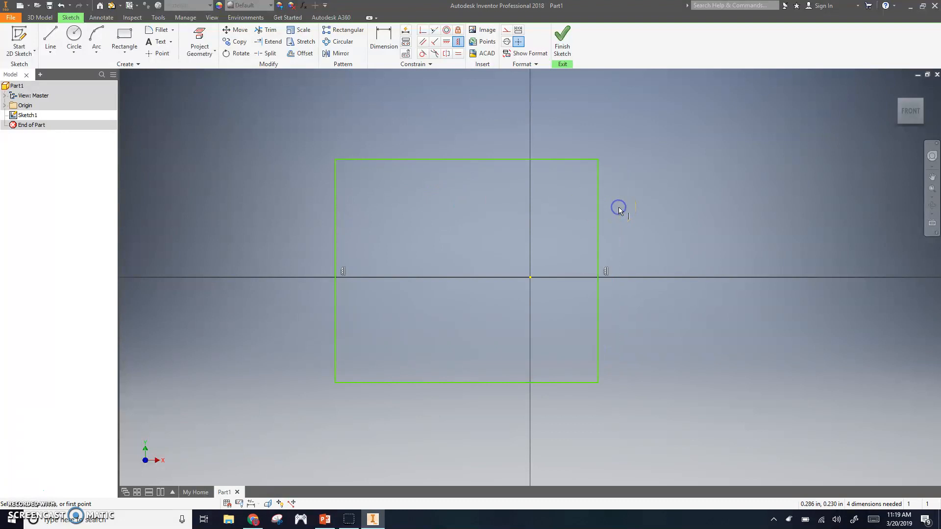
left_click(458, 43)
key("Escape")
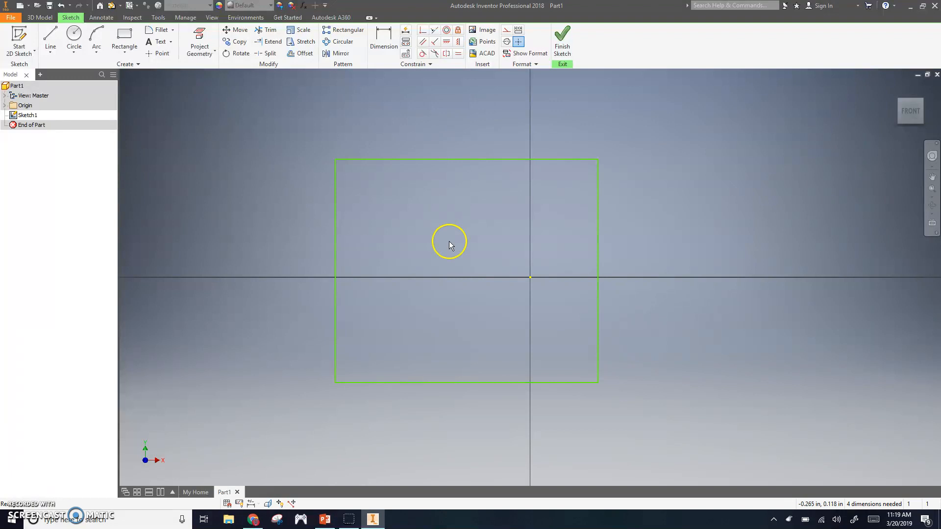
- Switch to the PowerPoint slide show, review the slides on dimension constraints, and return to the Inventor sketch
left_click(332, 523)
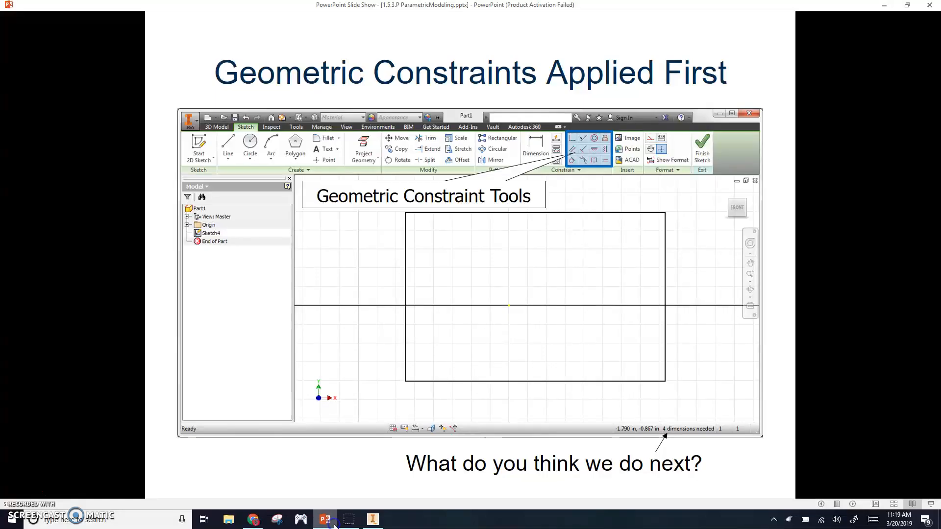
key("Right")
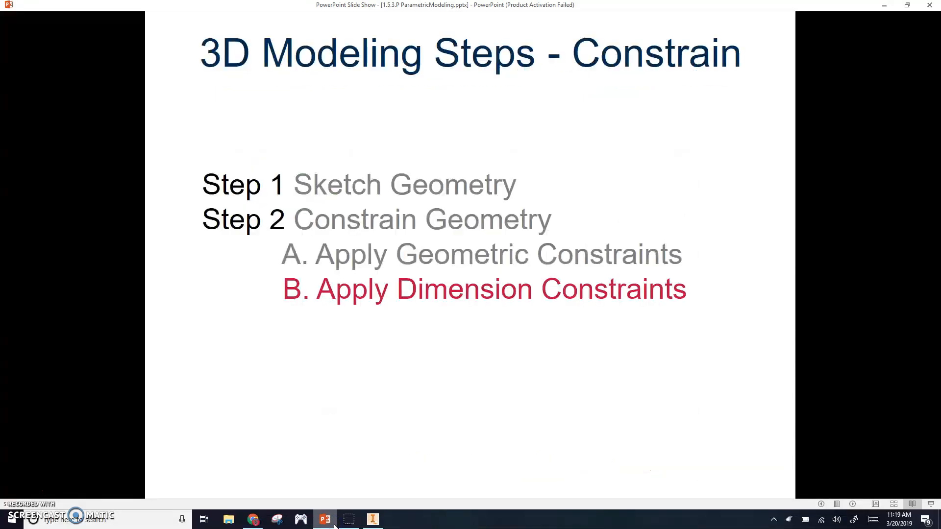
key("Right")
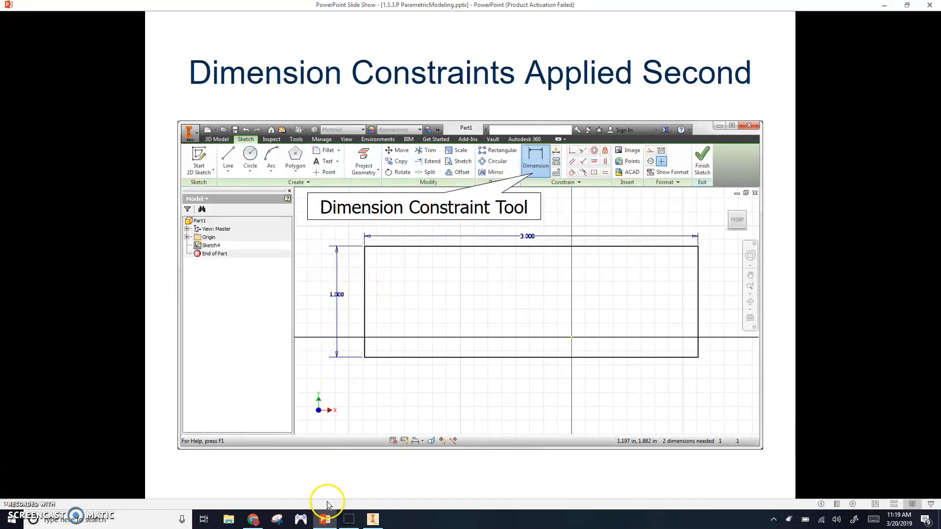
left_click(371, 520)
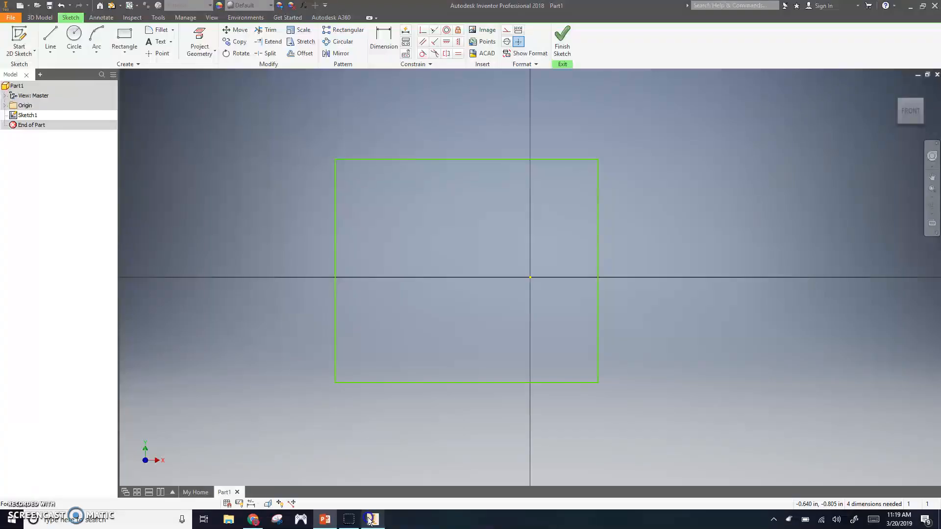
- Dimension the rectangle's top edge above the outline and set its width to 3 in
left_click(384, 42)
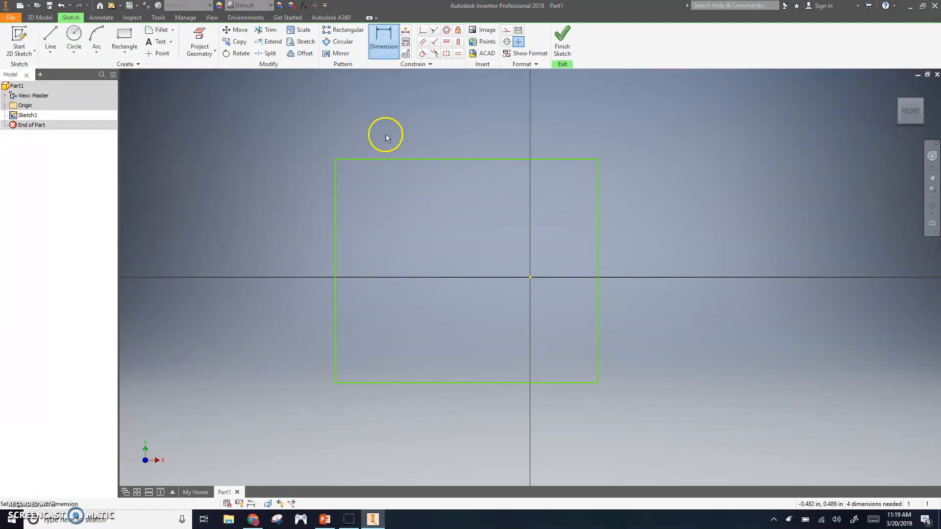
left_click(374, 160)
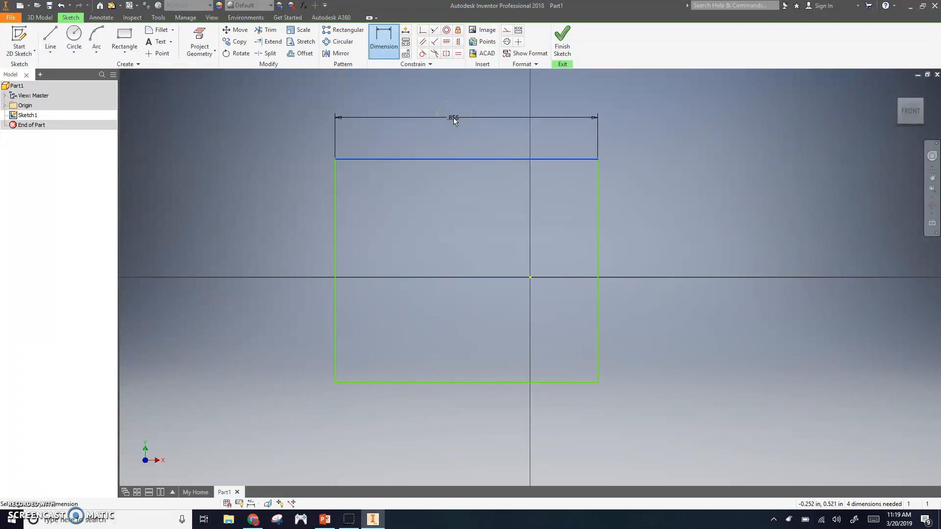
left_click(454, 118)
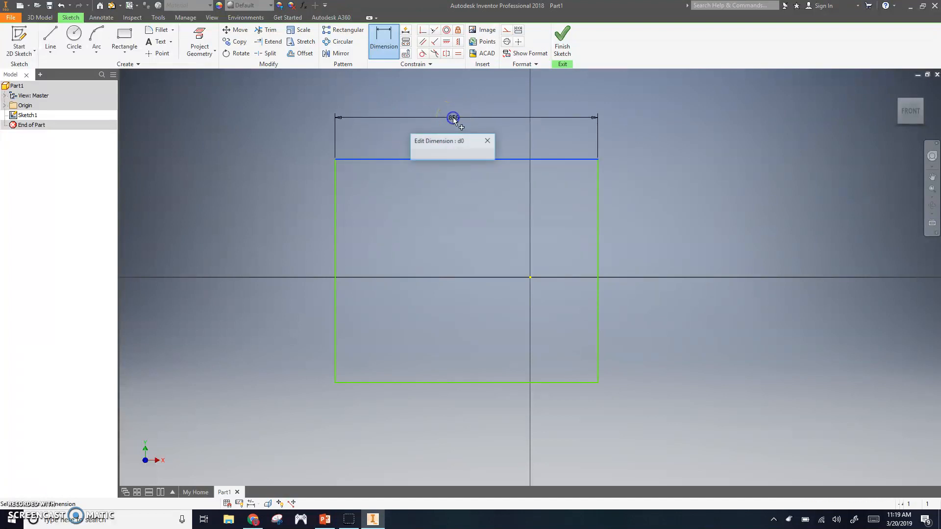
type("3")
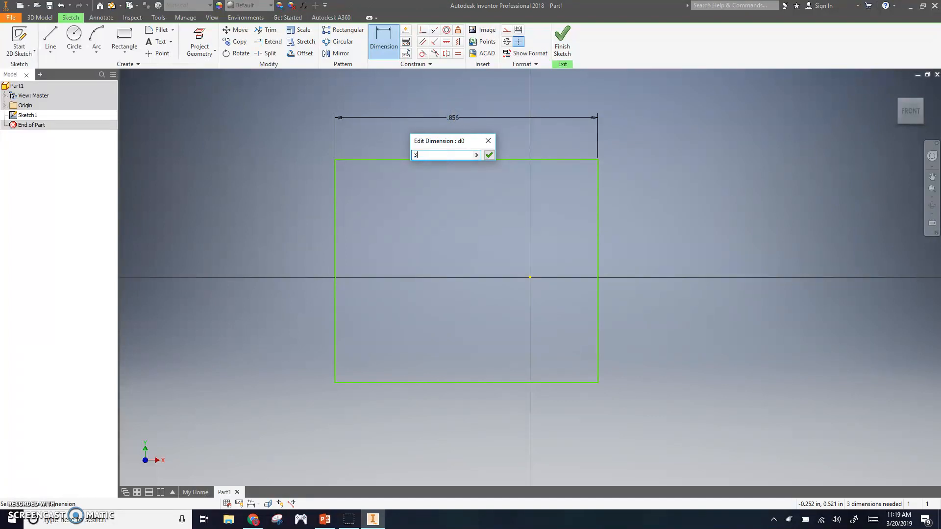
key("Return")
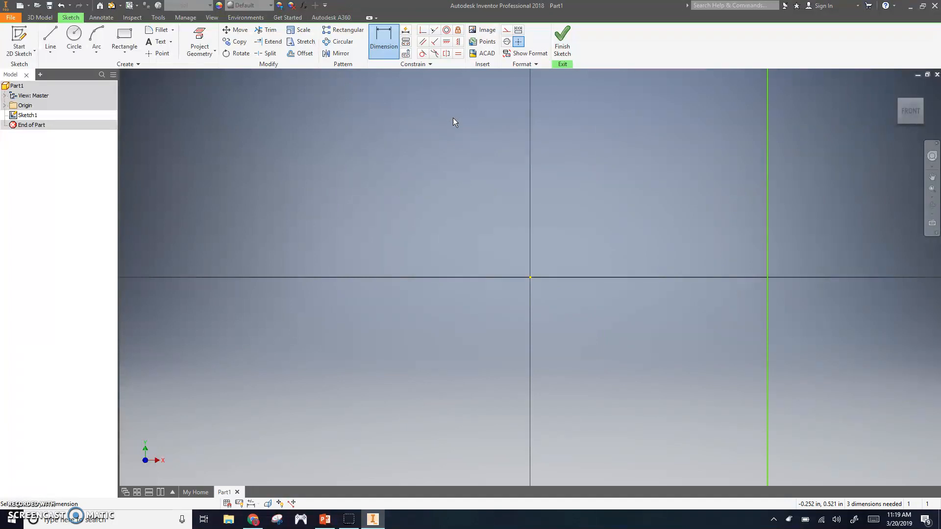
- Dimension the rectangle's left edge beside the outline and set its height to 1 in
scroll(453, 122, "down", 6)
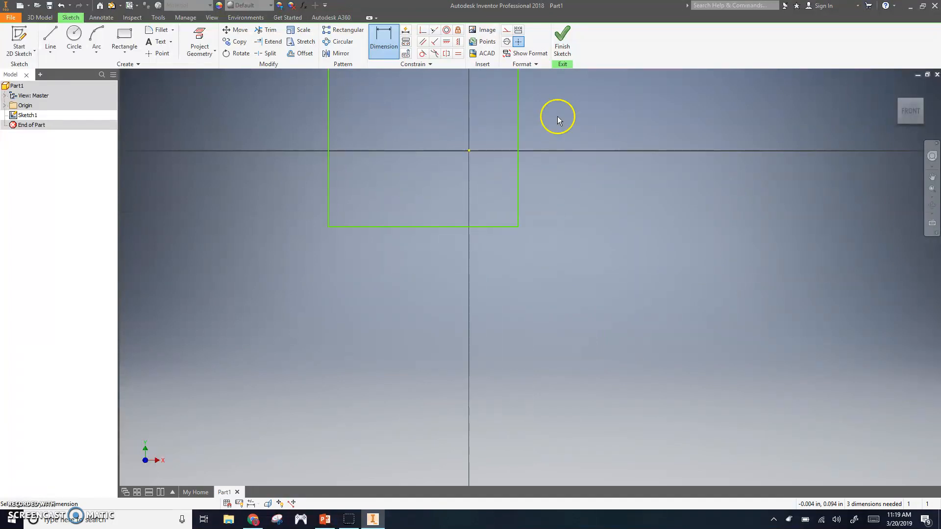
left_click(911, 109)
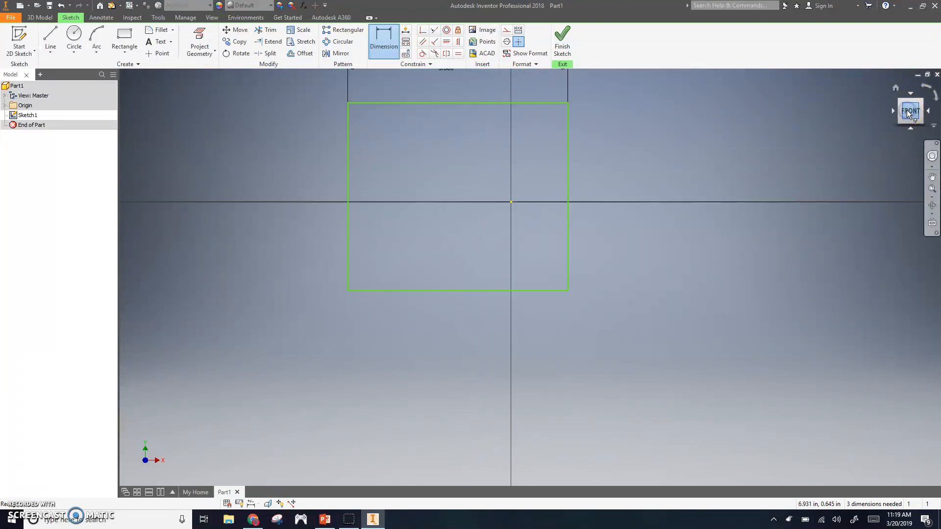
left_click(379, 52)
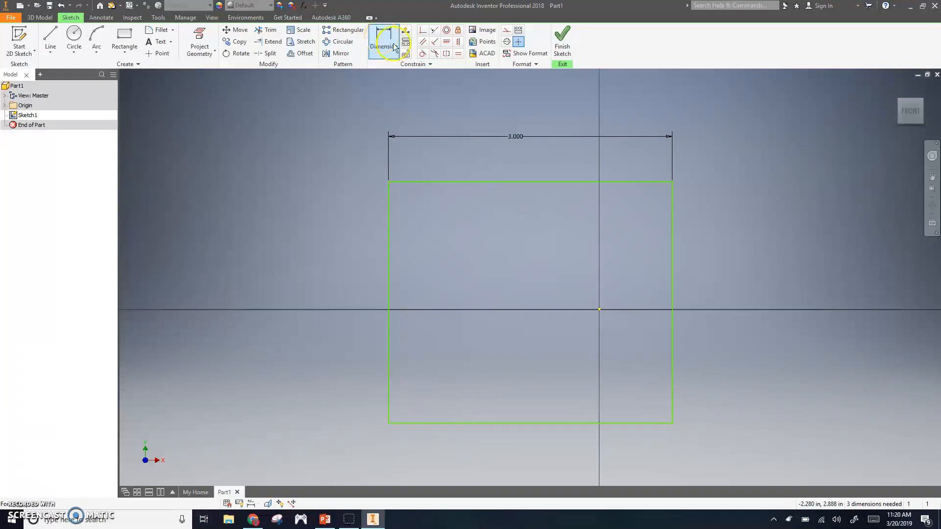
left_click(388, 233)
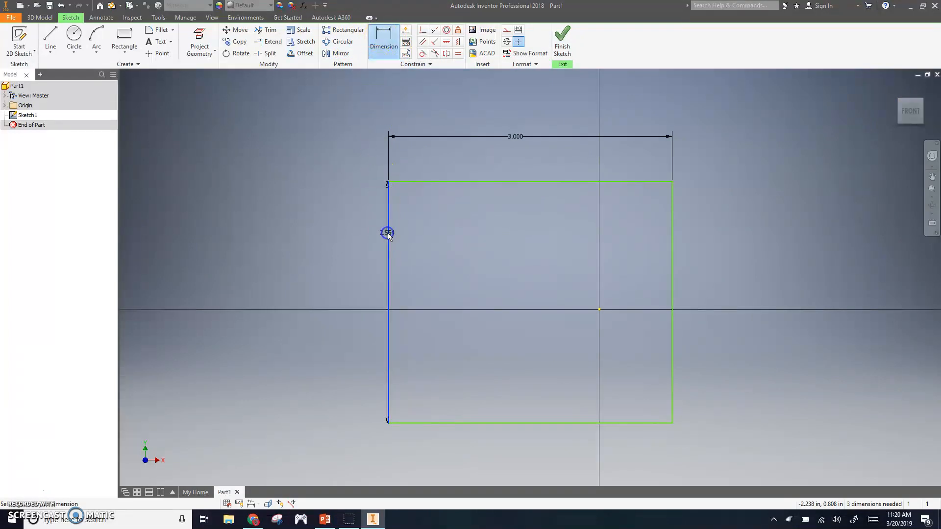
left_click(315, 264)
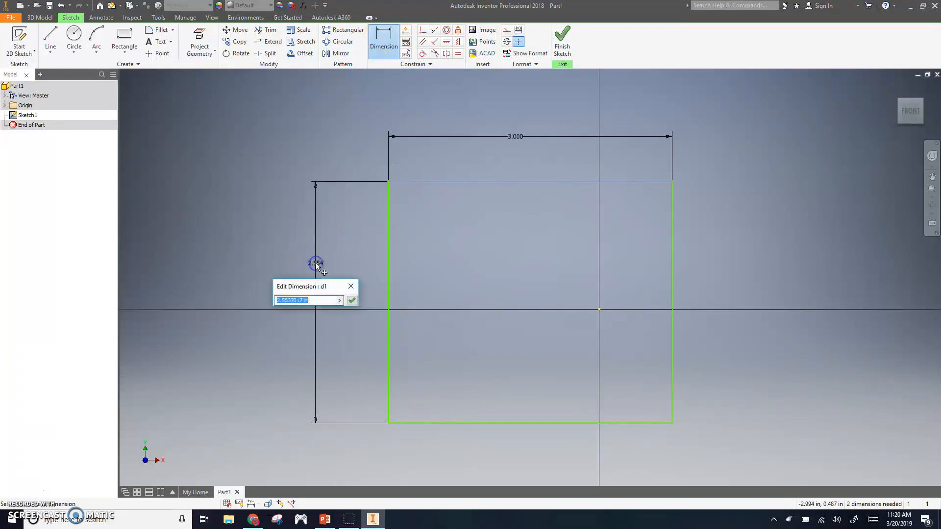
type("1")
key("Return")
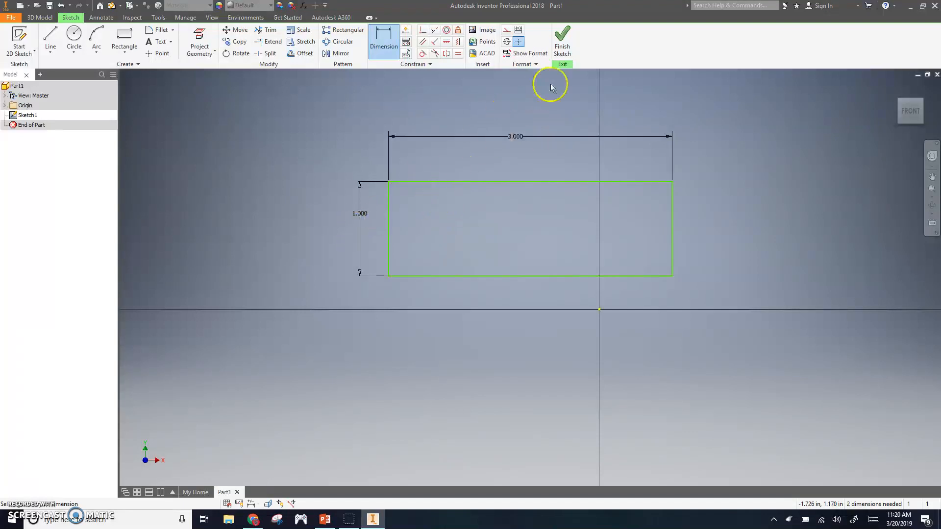
- Switch to the PowerPoint slide show, review the slides on extruding a profile and the Color Tool, and return to Inventor
left_click(323, 521)
left_click(354, 399)
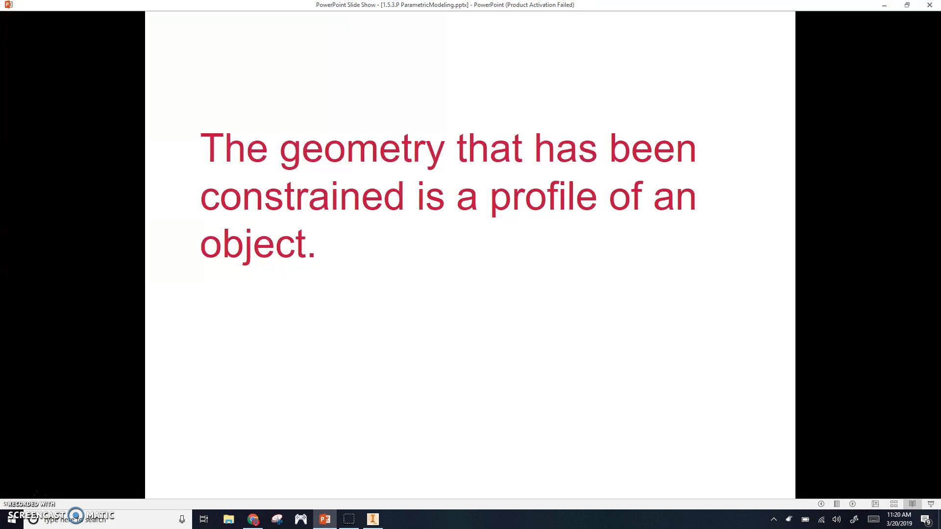
key("Right")
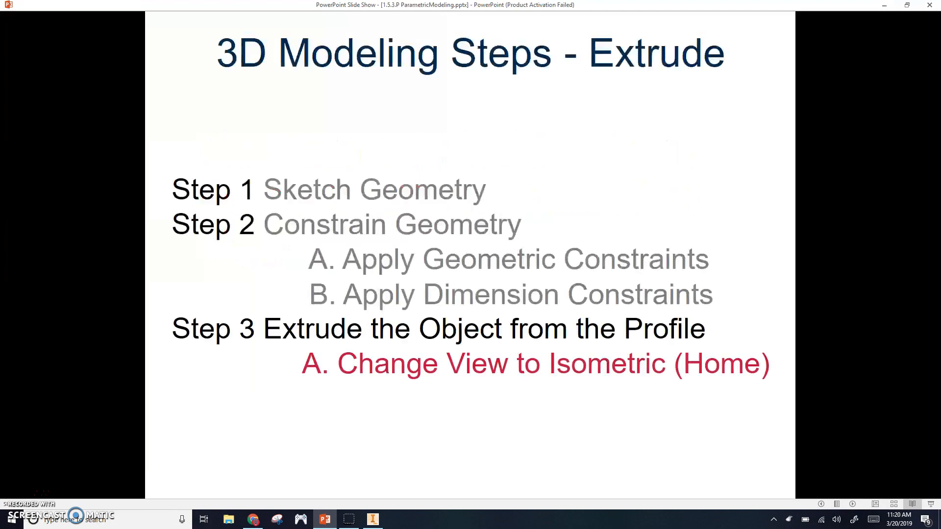
key("Right")
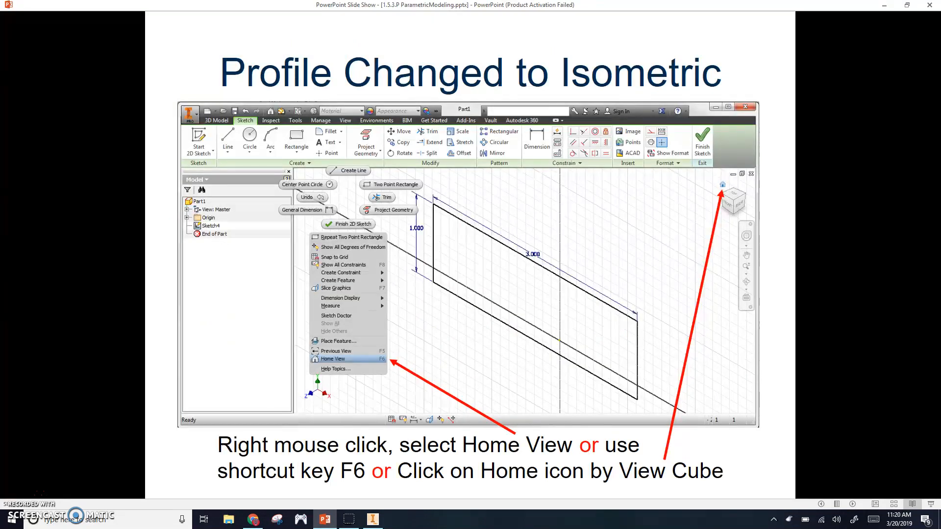
key("Right")
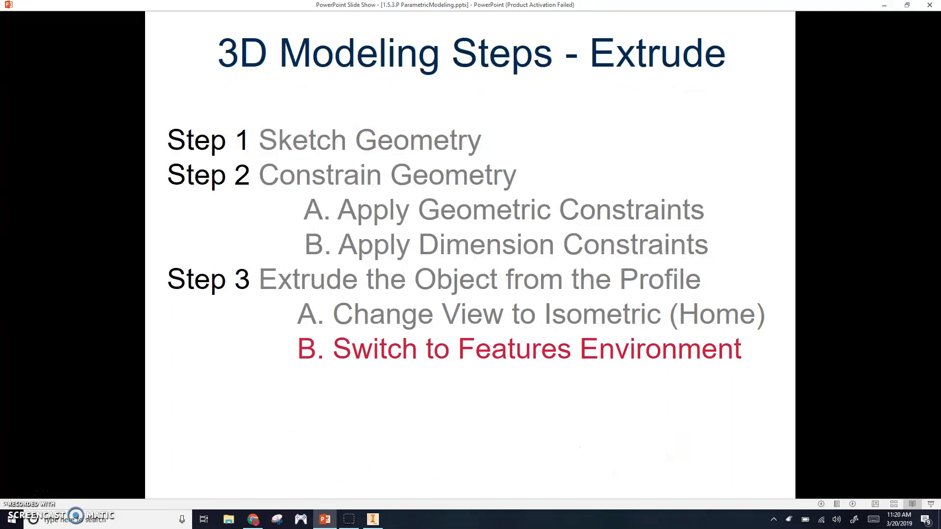
key("Right")
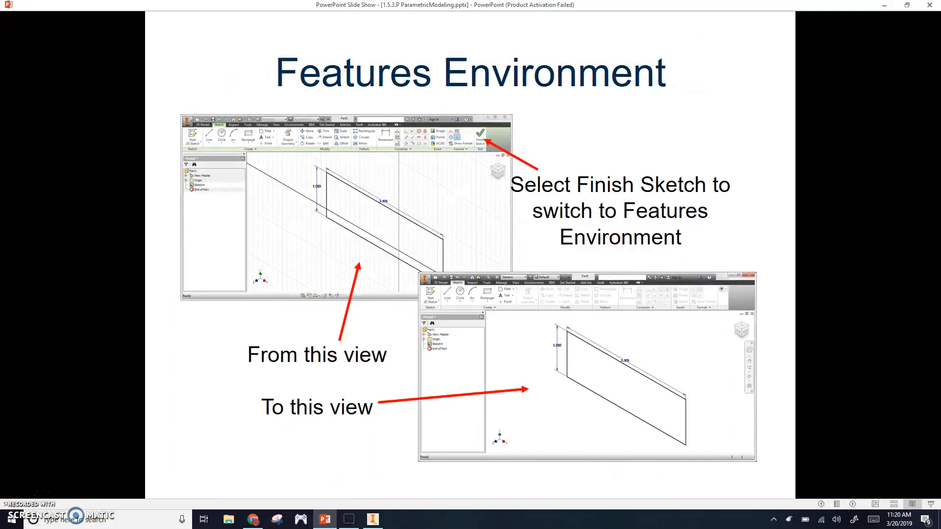
key("Right")
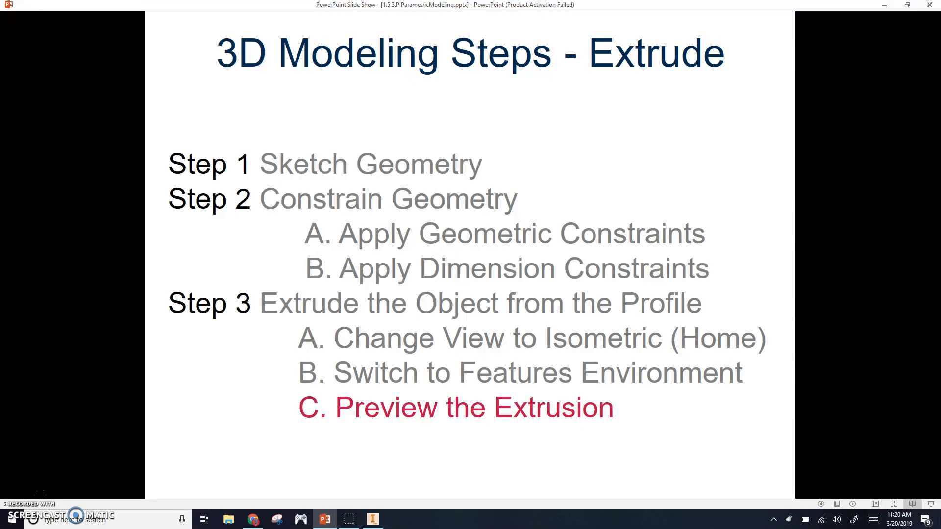
key("Right")
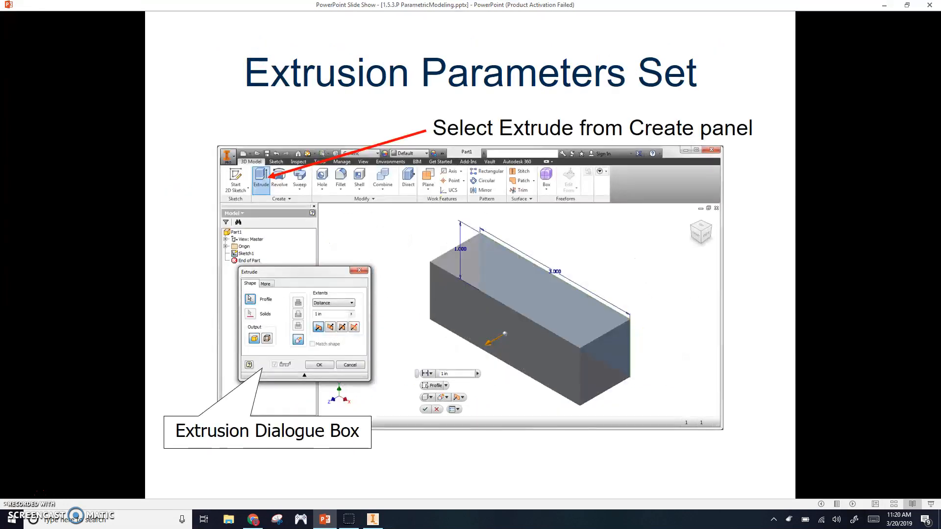
key("Right")
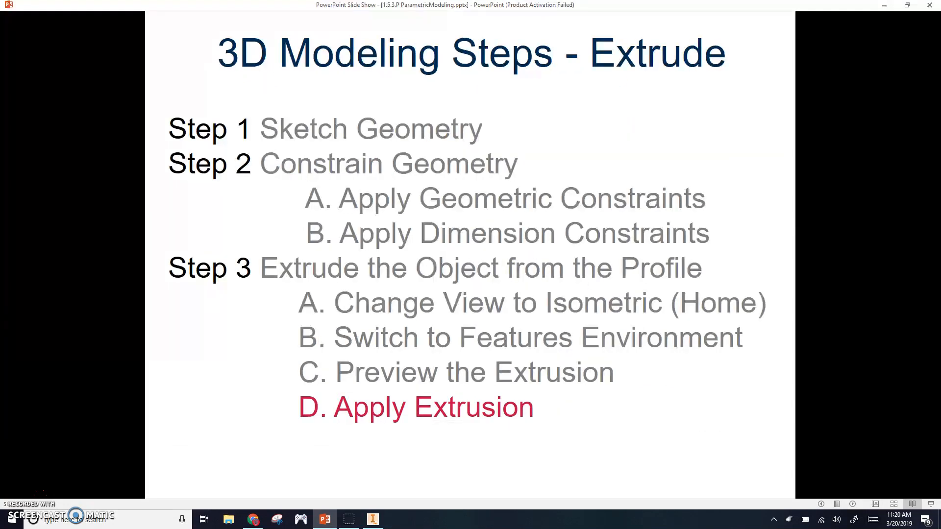
key("Right")
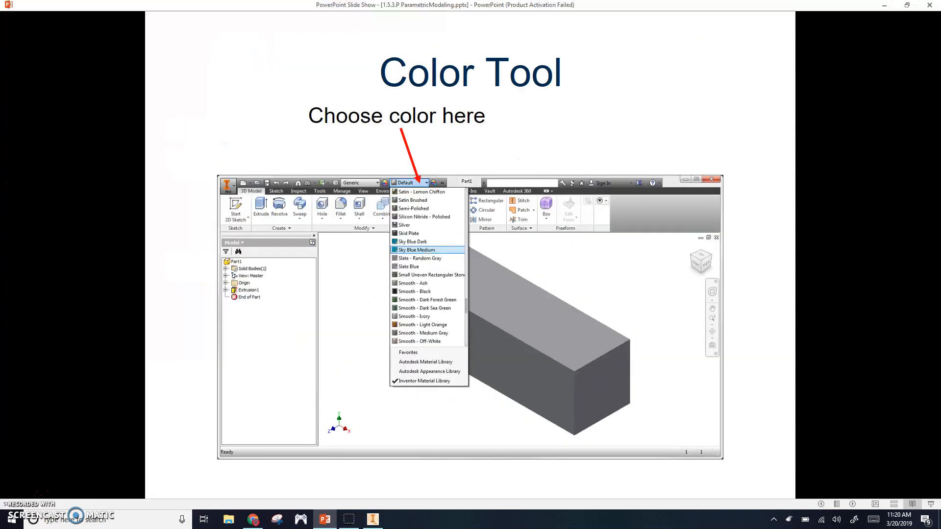
key("Right")
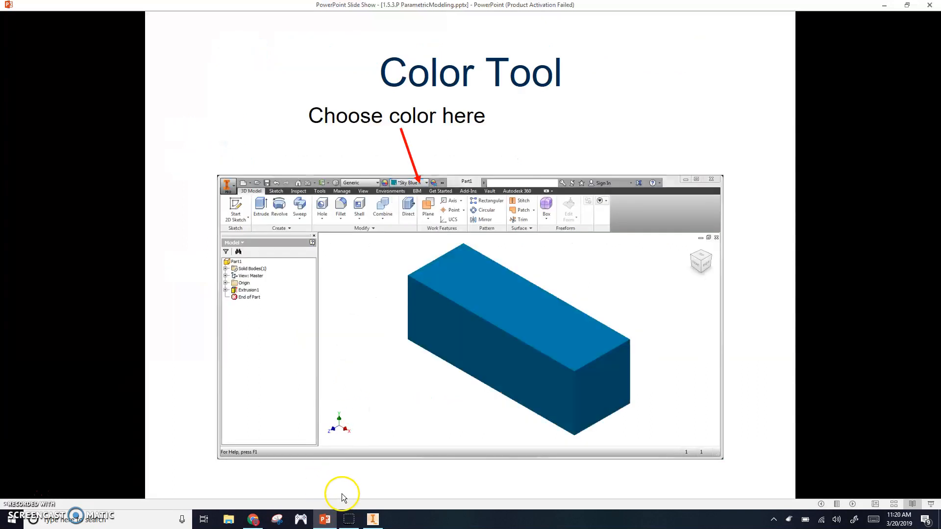
left_click(375, 512)
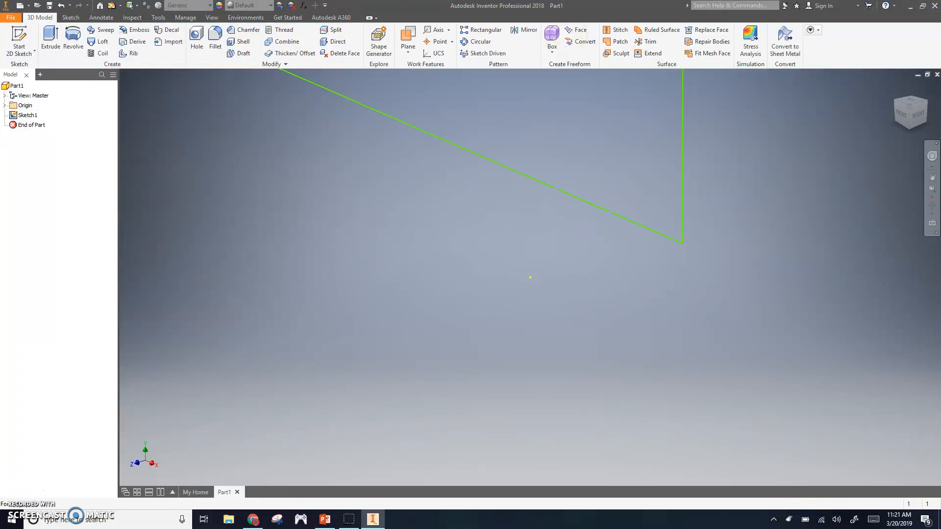
- Show the rectangle in the isometric home view and start an Extrude of its profile
left_click(896, 92)
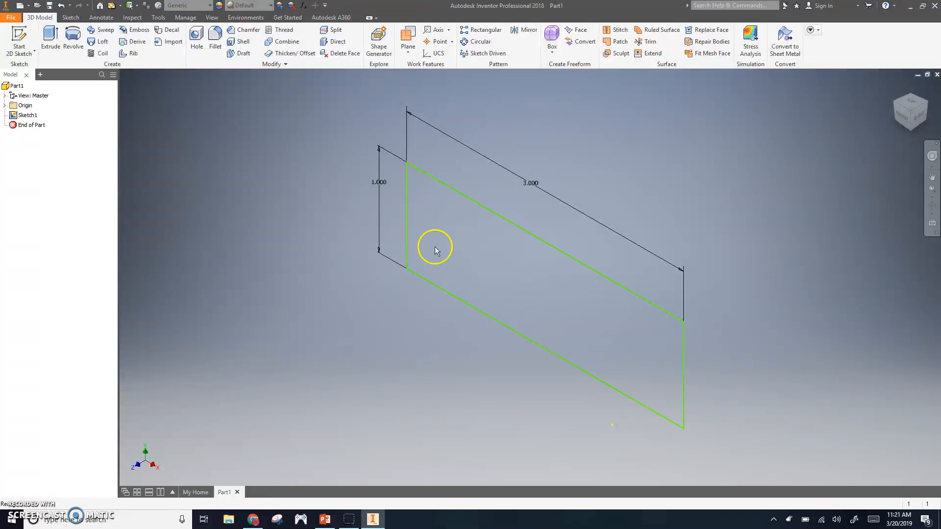
left_click(52, 44)
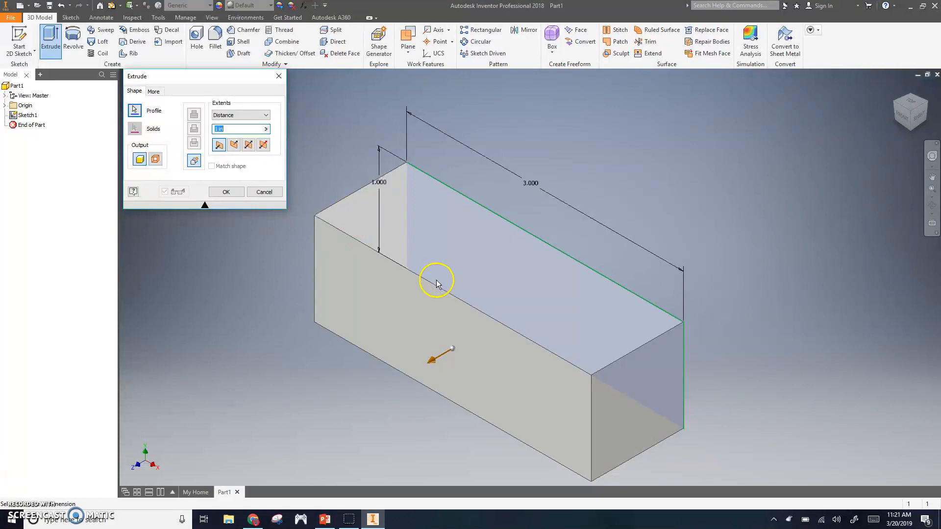
- Check the Extrusion Parameters Set slide in PowerPoint and return to Inventor
left_click(325, 520)
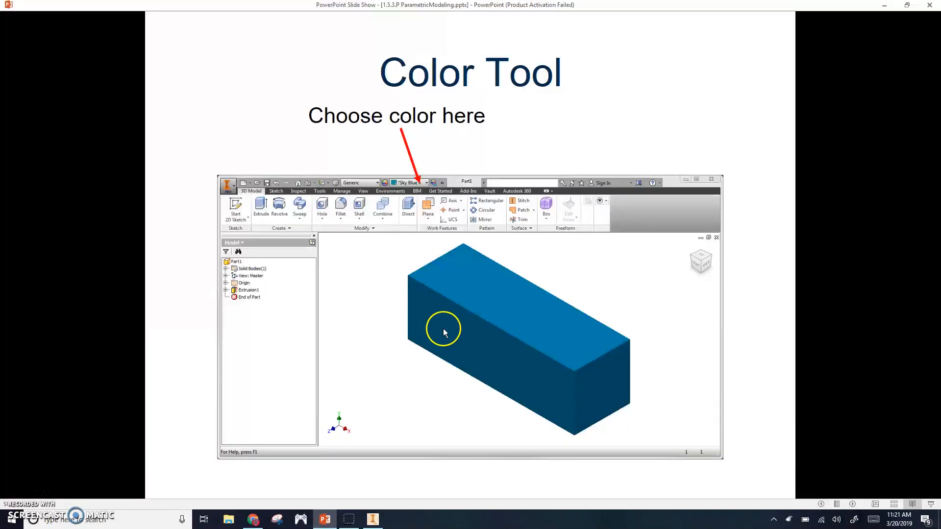
key("Left")
key("Left")
key("Left")
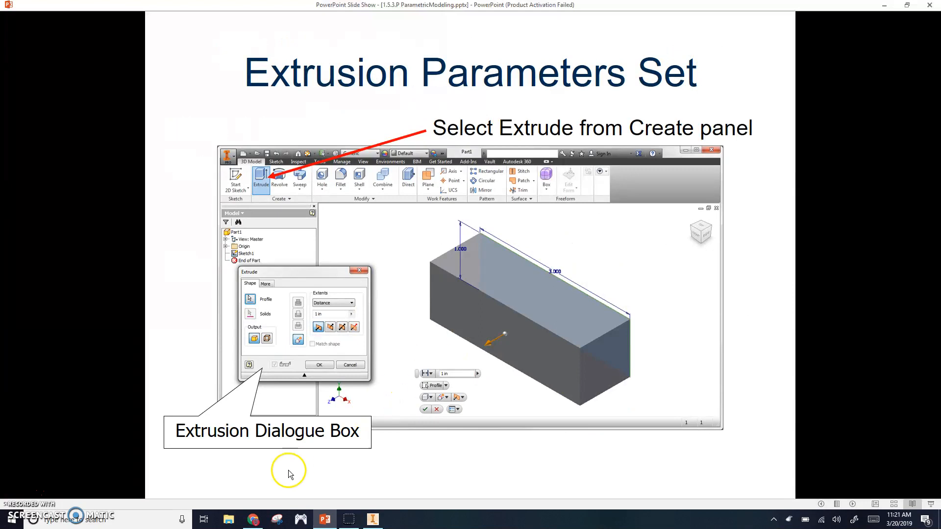
left_click(373, 520)
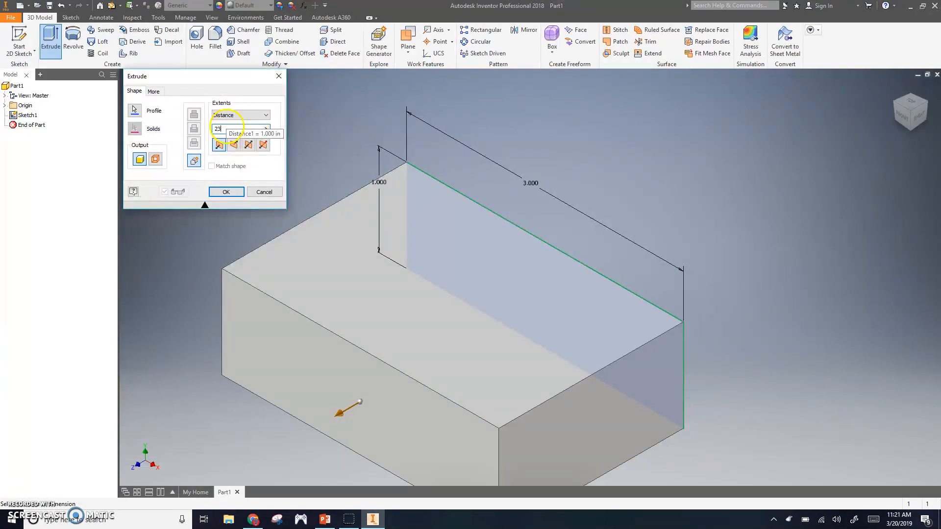
- Extrude the rectangular profile by a distance of 1 in
key("BackSpace")
key("BackSpace")
type("1")
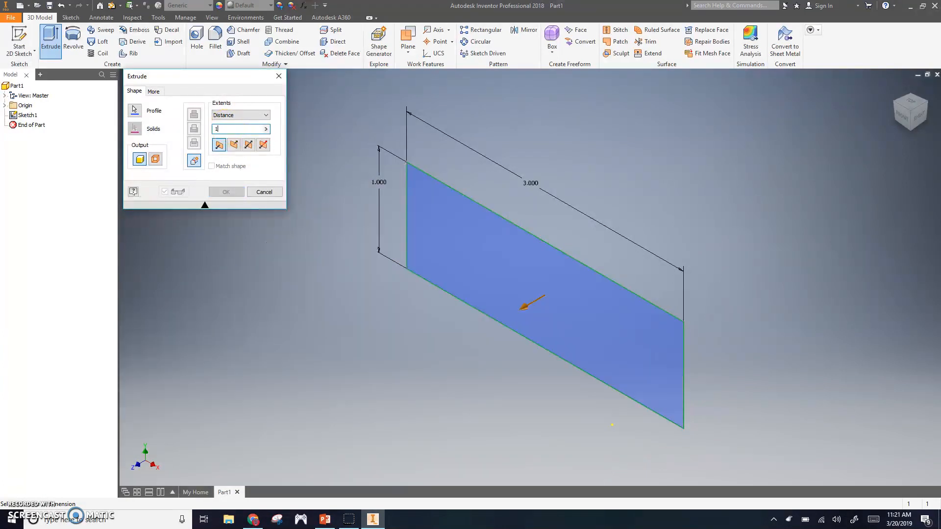
left_click(222, 193)
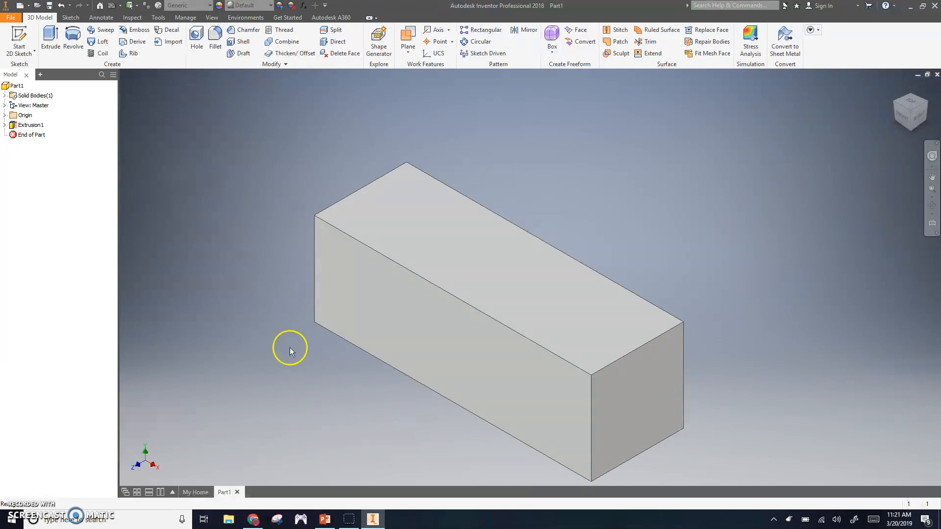
- Switch to PowerPoint, review the Color Tool slides, and return to Inventor
left_click(326, 521)
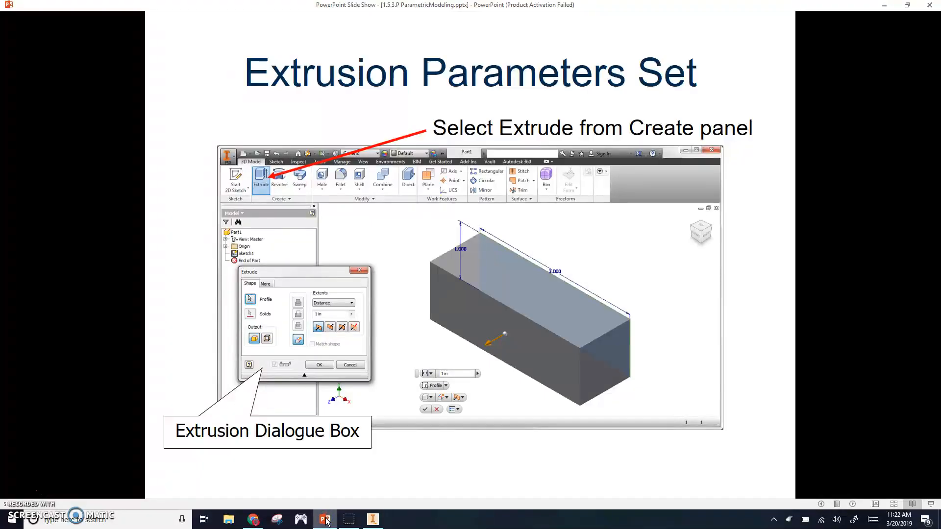
key("Right")
key("Right")
key("Right")
key("Right")
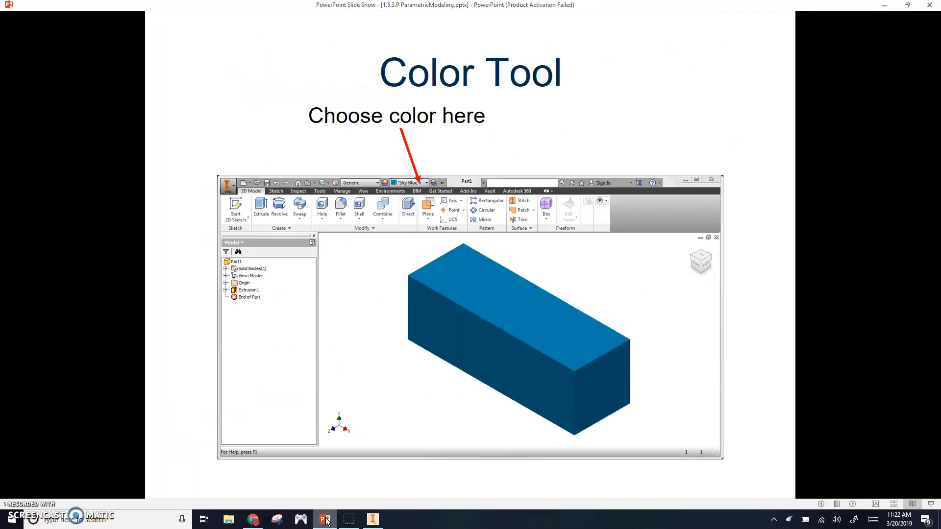
left_click(373, 520)
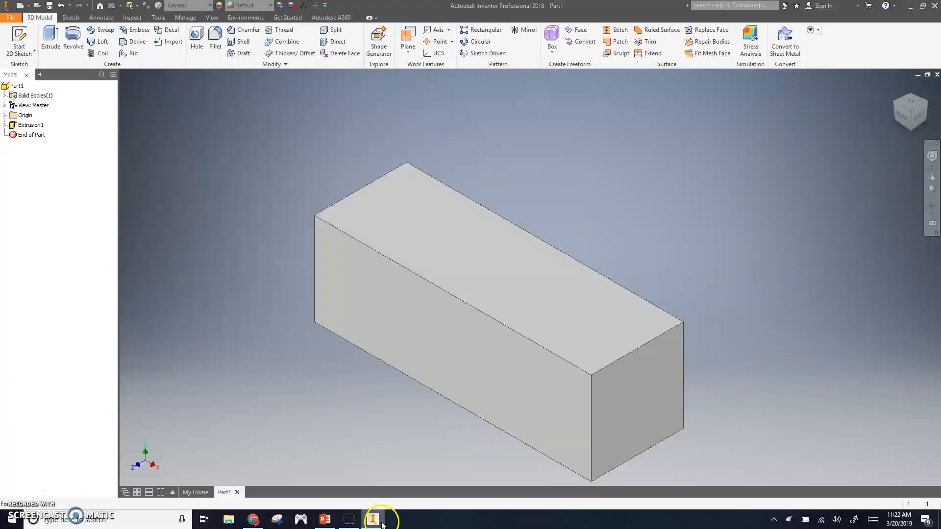
- Start adjusting the appearance and color the block's top face blue, RGB 0, 51, 255
left_click(281, 13)
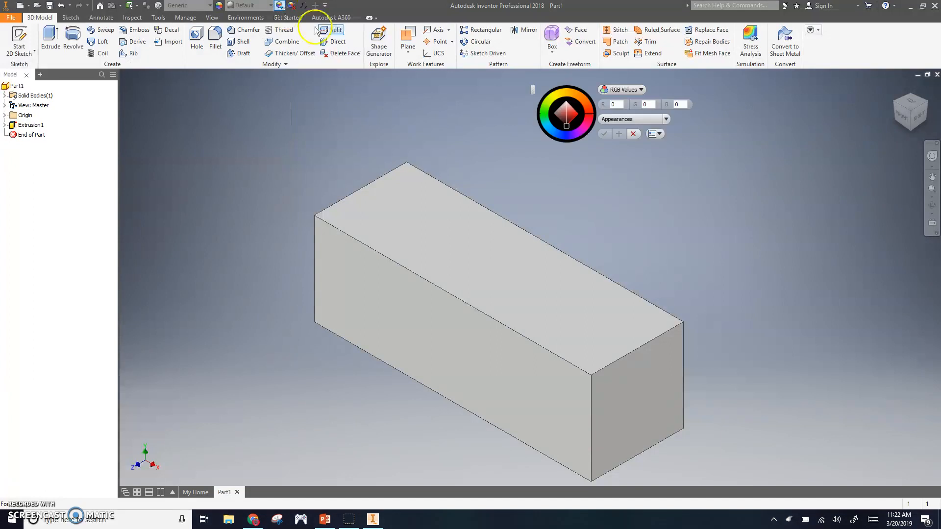
left_click(465, 262)
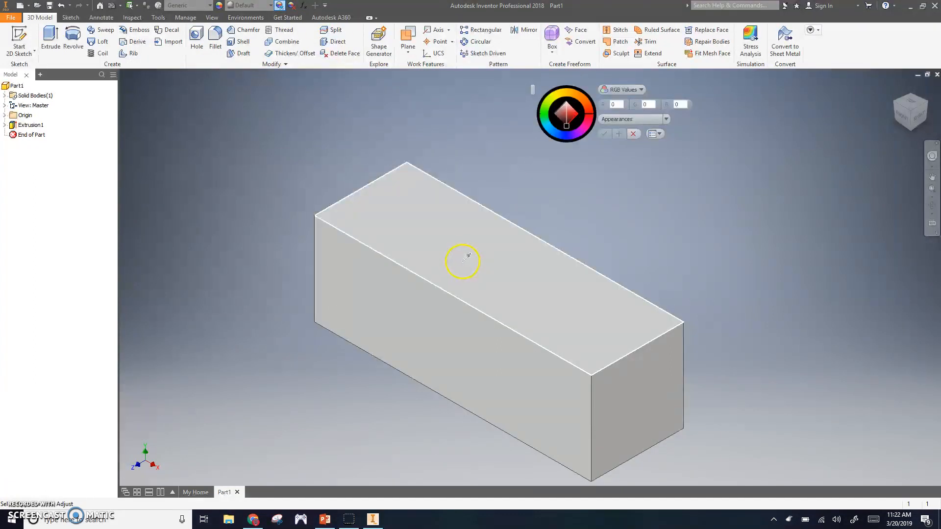
left_click(564, 138)
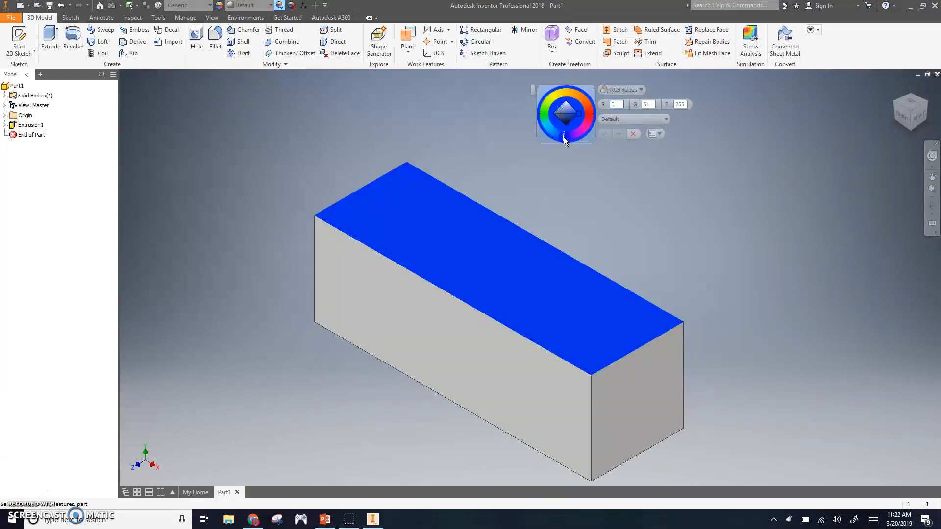
- Select the whole block, try green and magenta on it, and apply a dark golden-orange color
left_click(425, 271)
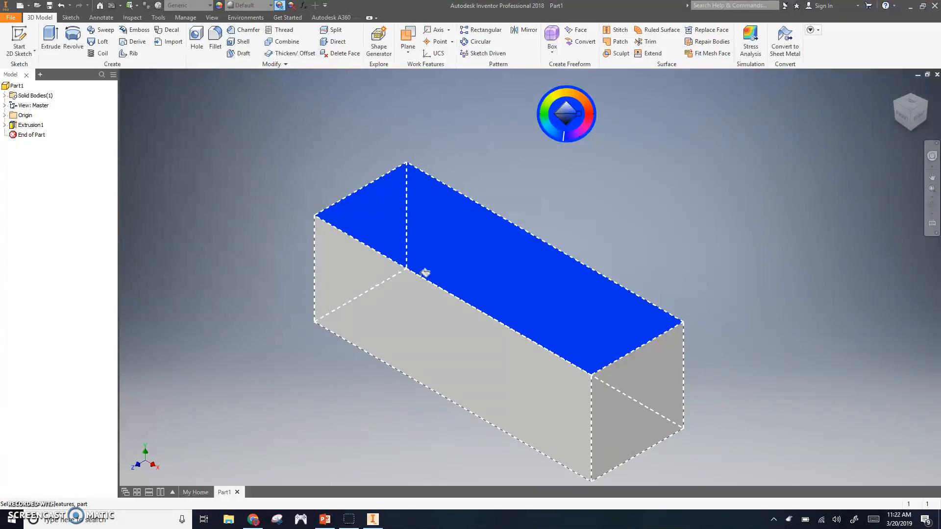
left_click(543, 115)
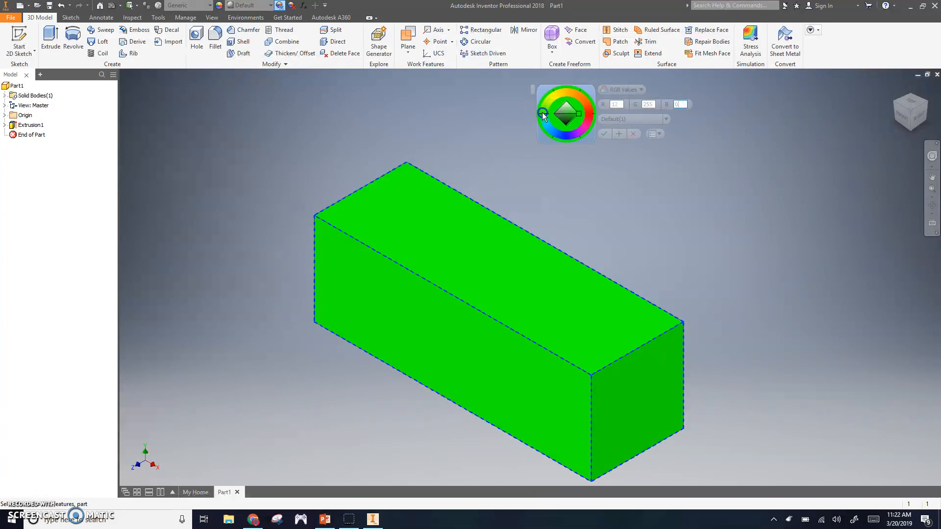
left_click(584, 128)
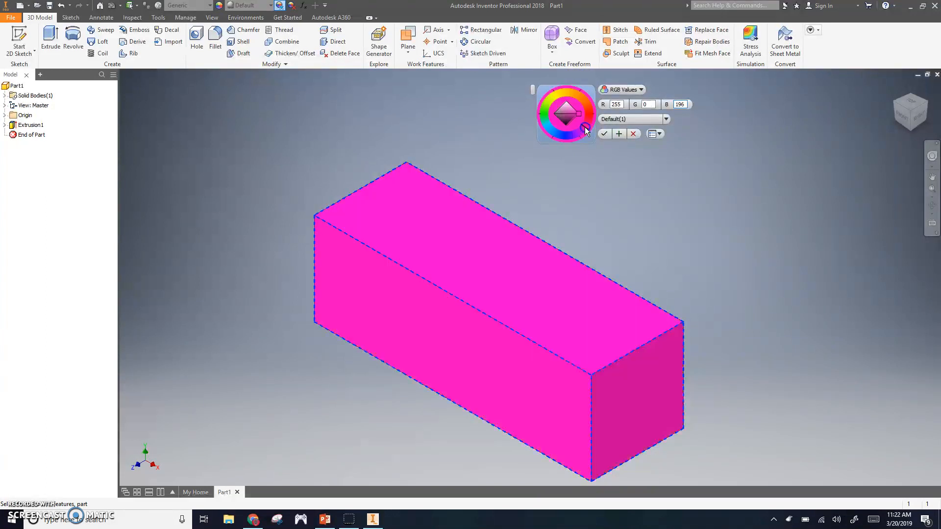
left_click(572, 100)
left_click(567, 93)
left_click(571, 93)
left_click(543, 109)
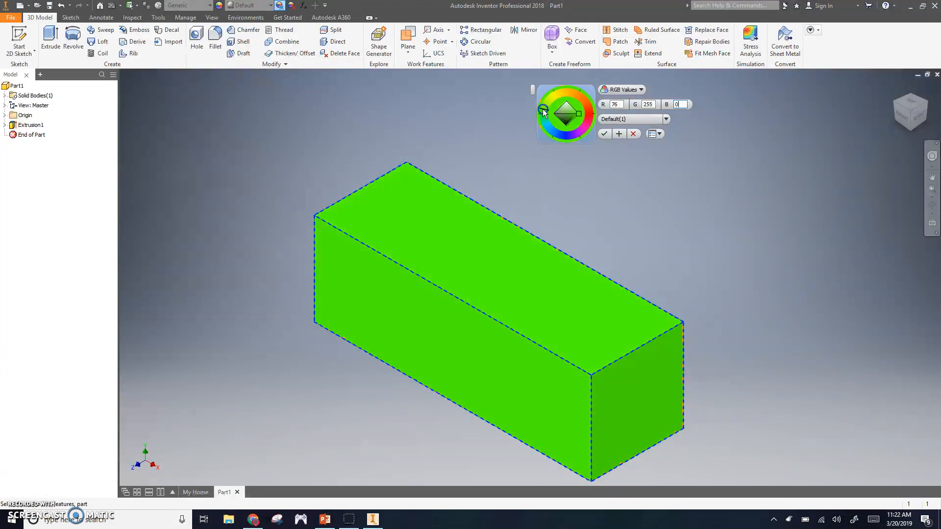
left_click(570, 93)
left_click(572, 117)
left_click_drag(573, 118, 575, 118)
left_click(604, 135)
left_click(505, 260)
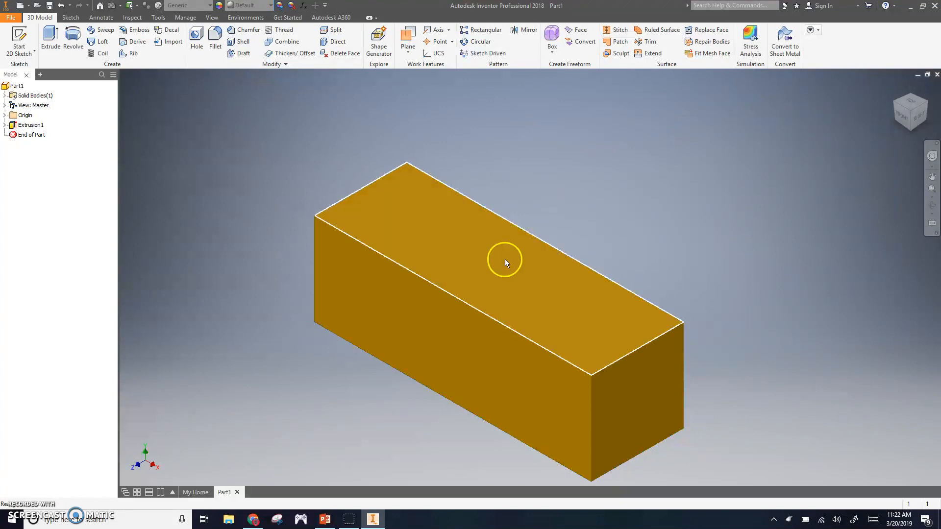
- Switch to PowerPoint, review the Sketch Geometry slide on adding a line to the front face, and return to Inventor
left_click(327, 519)
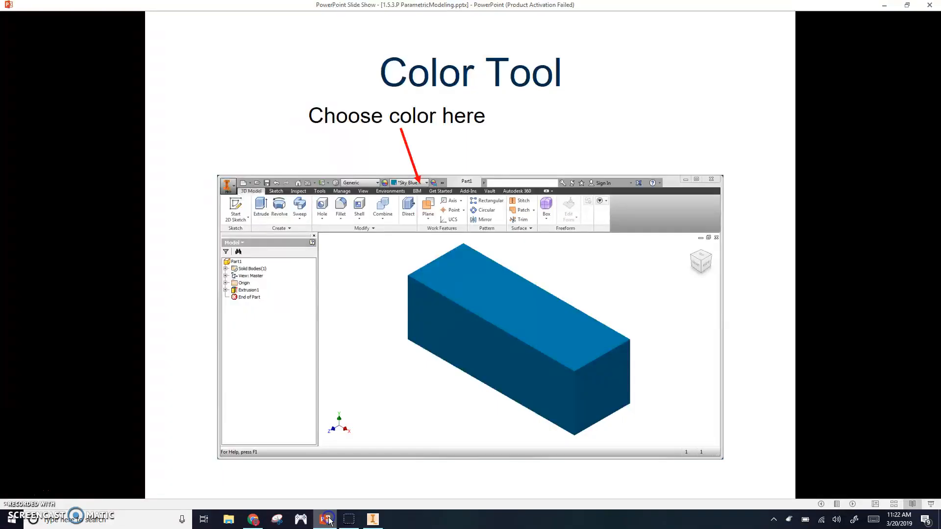
left_click(368, 391)
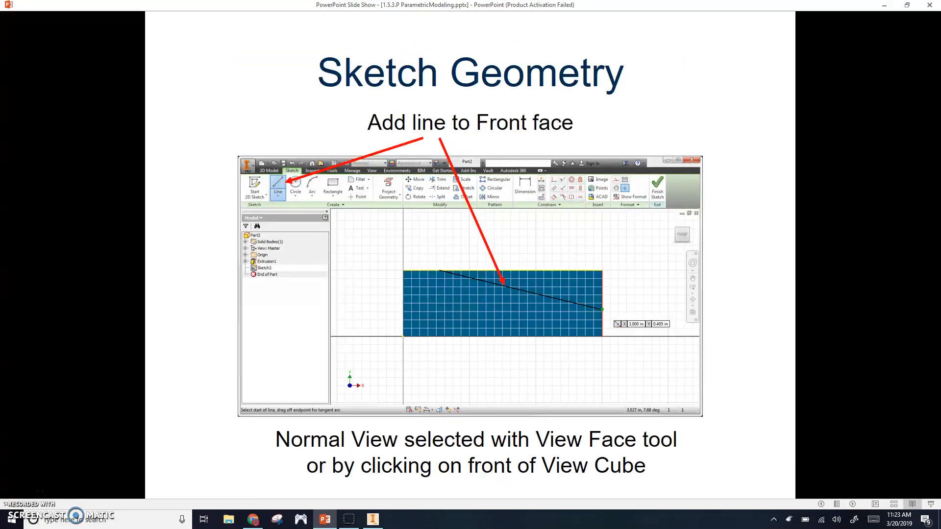
left_click(325, 520)
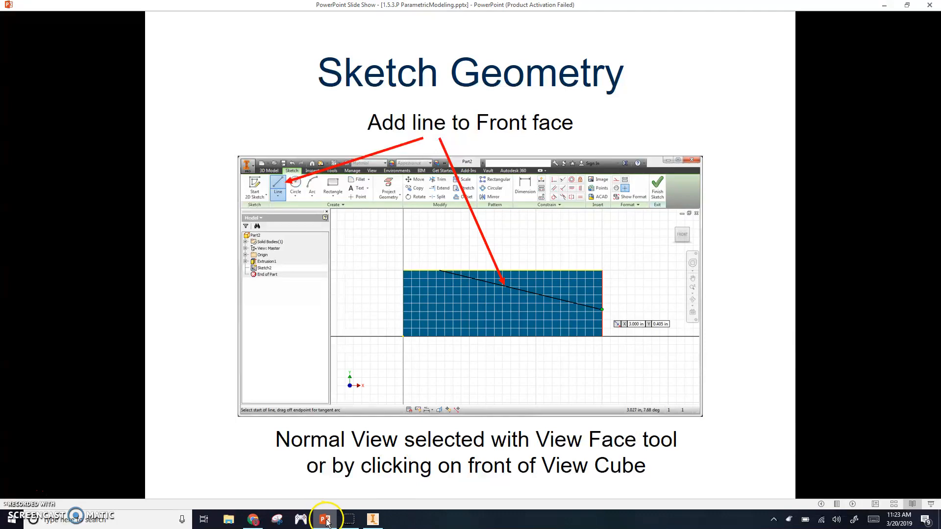
left_click(373, 520)
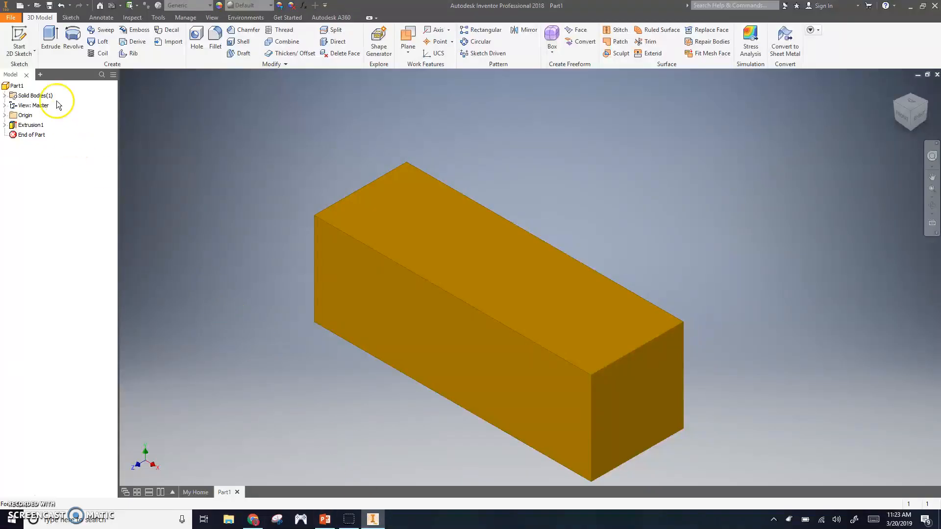
- On the block's front face, sketch a slanted line from about 0.73 in along the top edge to about 0.36 in up the right edge
left_click(20, 35)
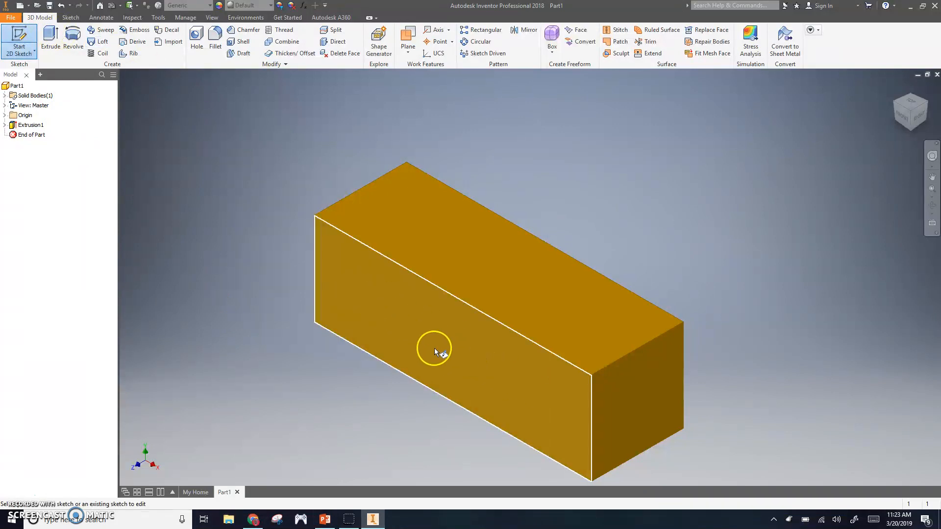
left_click(412, 339)
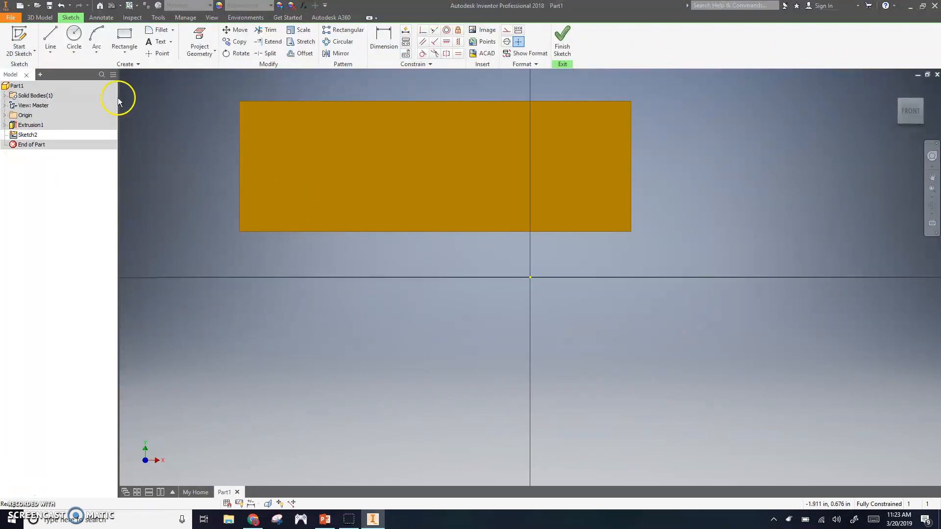
left_click(51, 38)
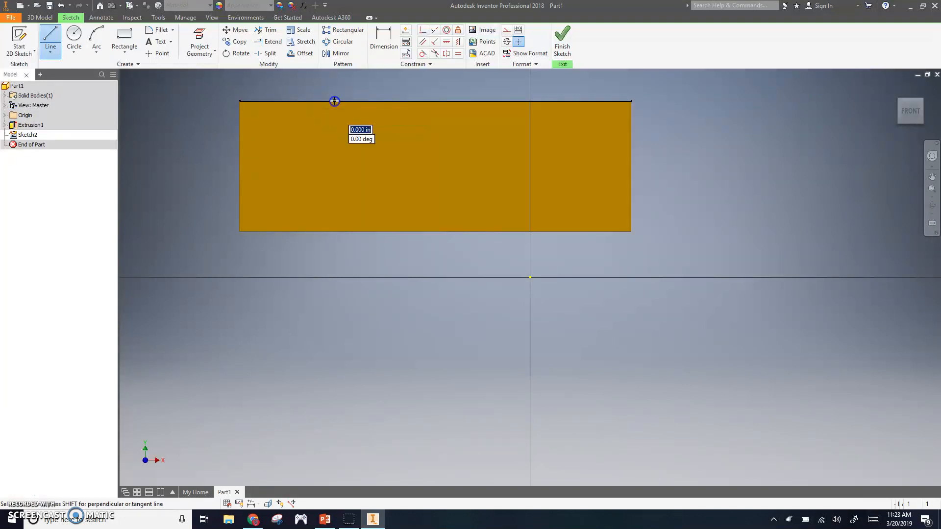
left_click(335, 102)
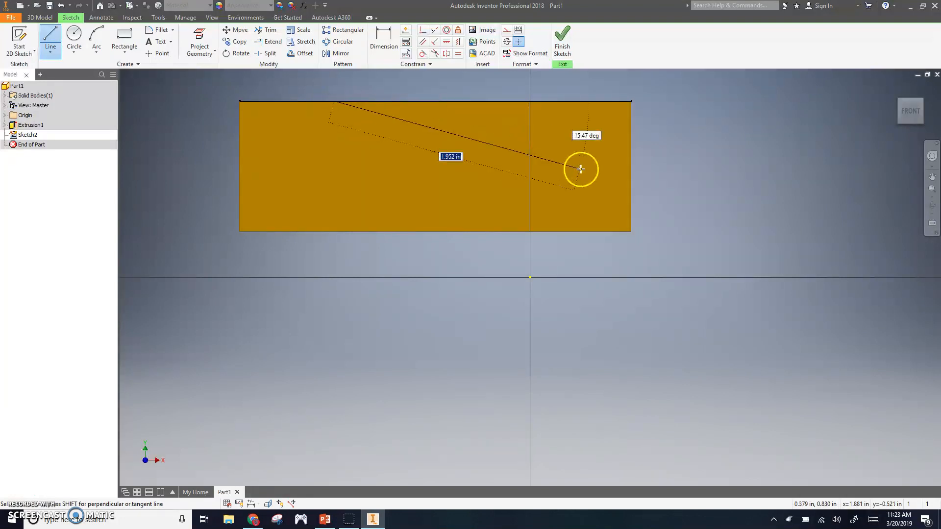
double_click(631, 184)
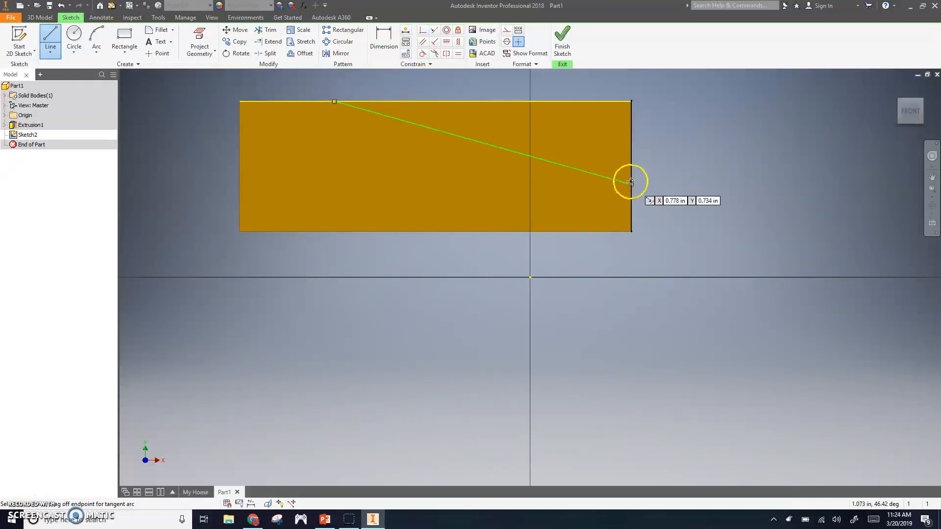
- Examine up close whether both ends of the slanted line lie on the block's edges, and return to the full front view
scroll(631, 183, "down", 3)
scroll(638, 194, "up", 8)
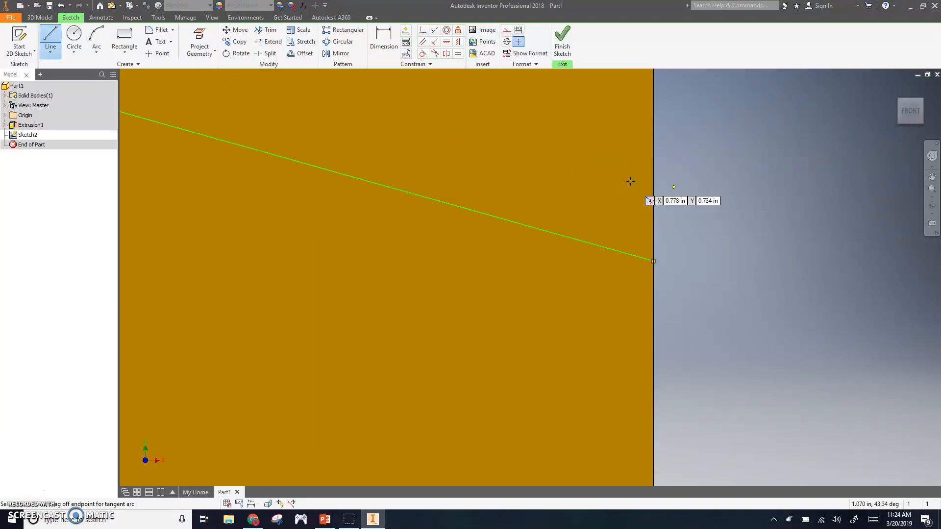
scroll(649, 258, "down", 5)
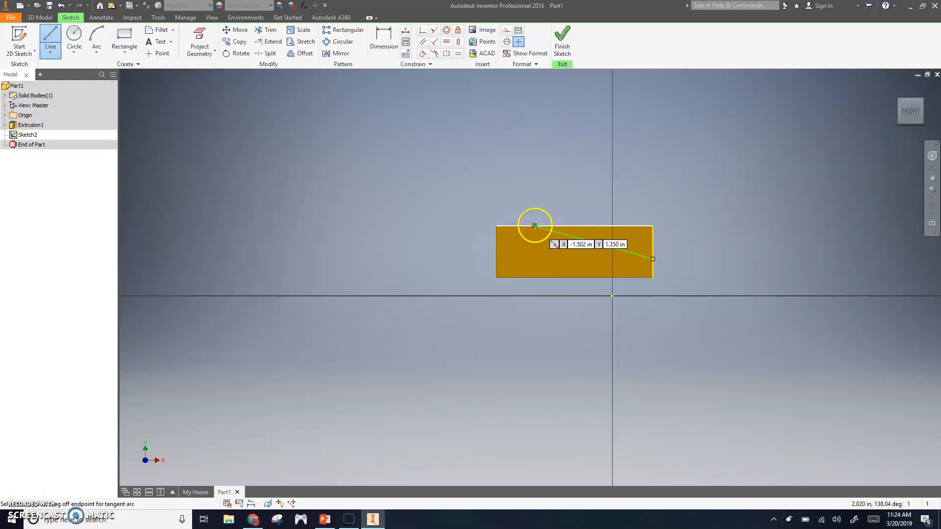
scroll(534, 224, "up", 10)
scroll(535, 224, "up", 4)
scroll(535, 224, "down", 2)
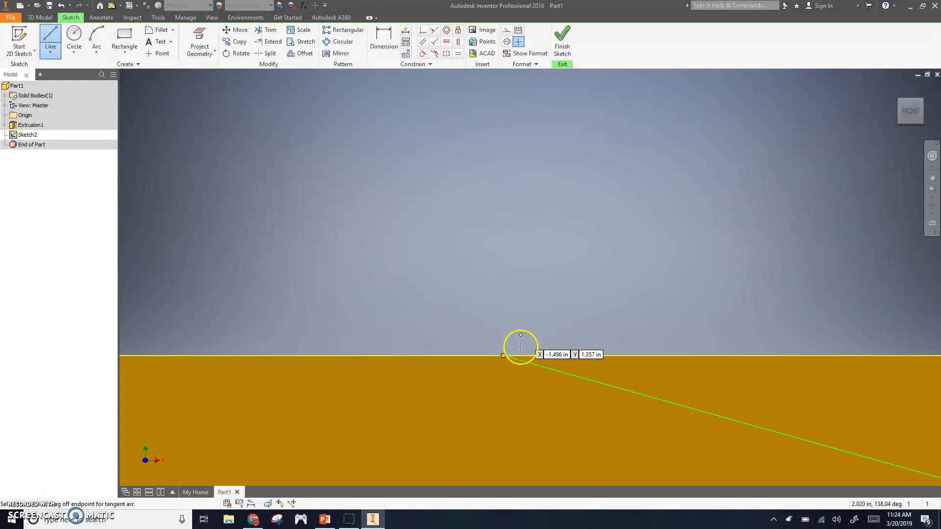
scroll(525, 310, "down", 2)
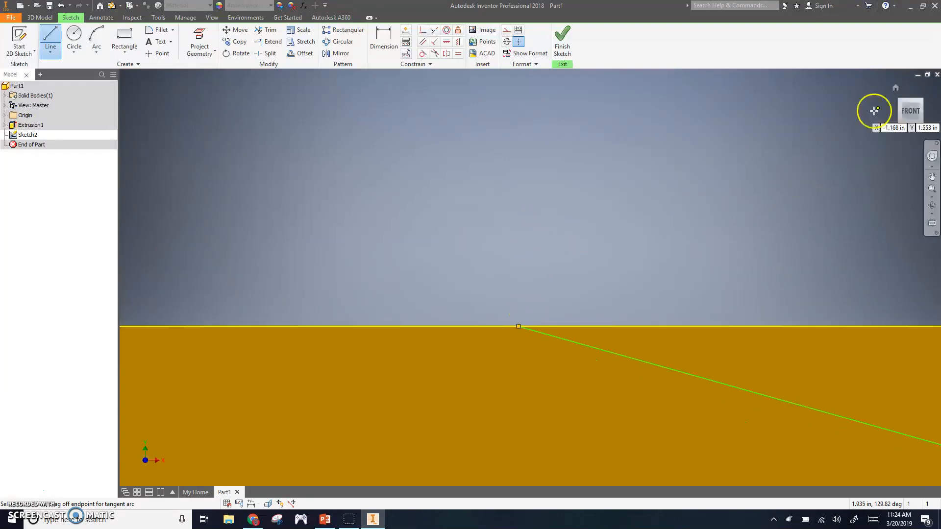
left_click(907, 120)
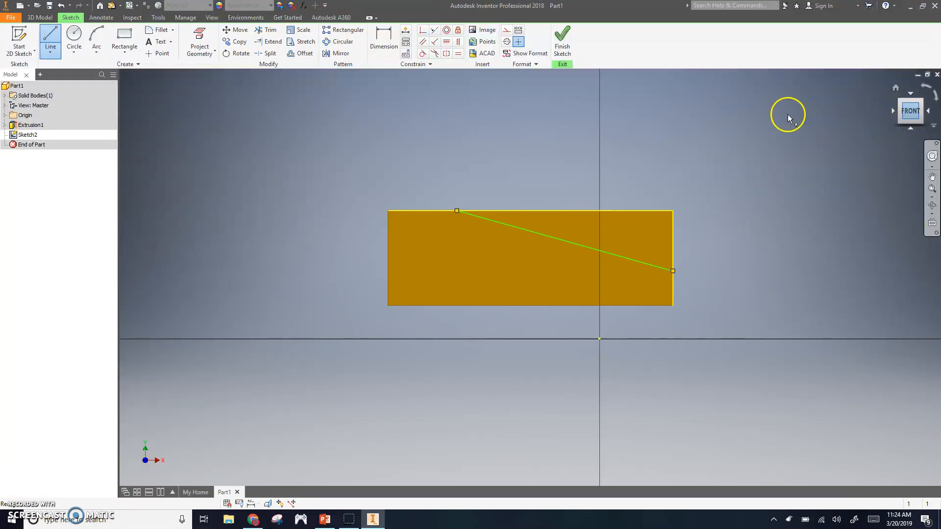
- Switch to PowerPoint, review the Constrain Geometry slides for the line's dimensions, and return to Inventor
left_click(328, 522)
left_click(376, 394)
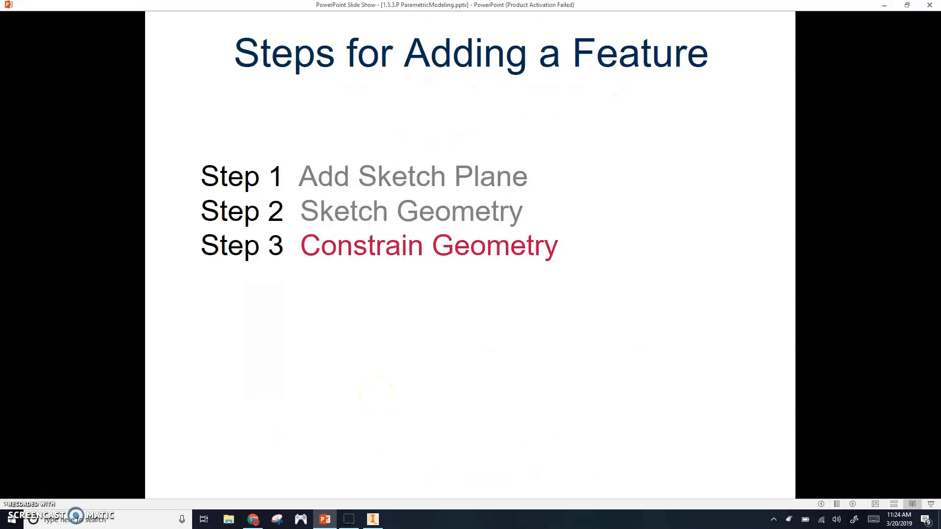
left_click(376, 392)
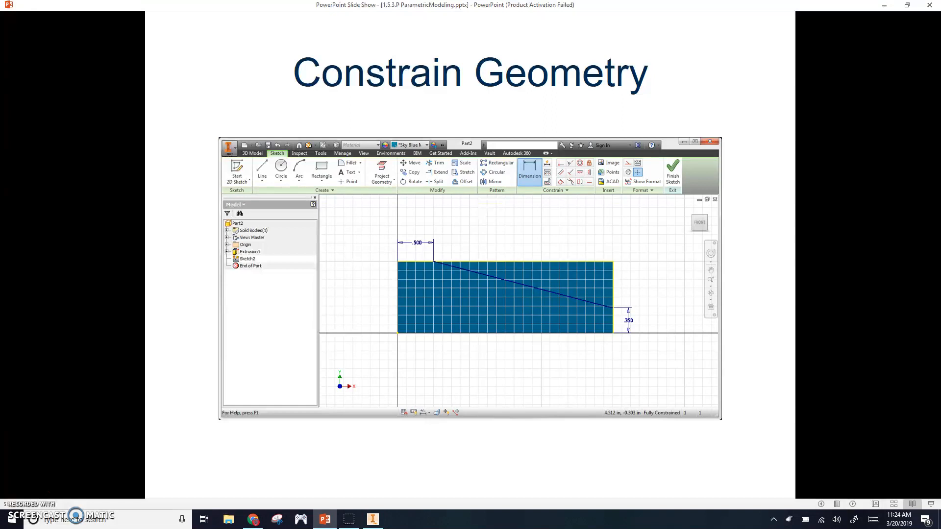
left_click(372, 519)
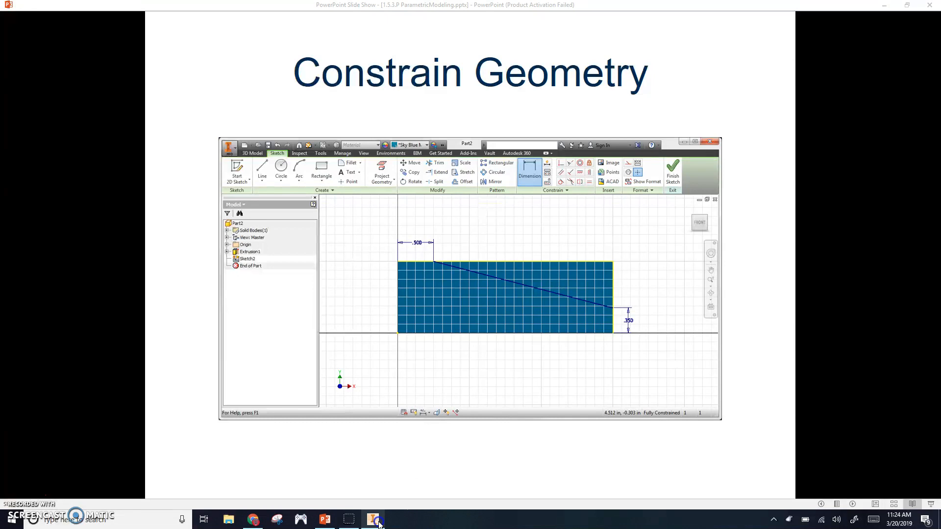
left_click(373, 519)
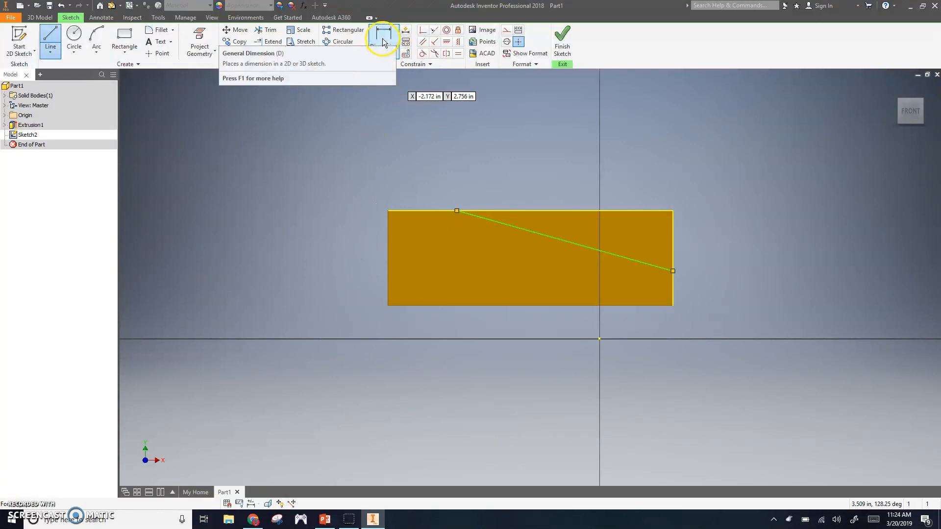
- Dimension the slanted line's upper endpoint 0.5 in from the block's left edge
left_click(384, 41)
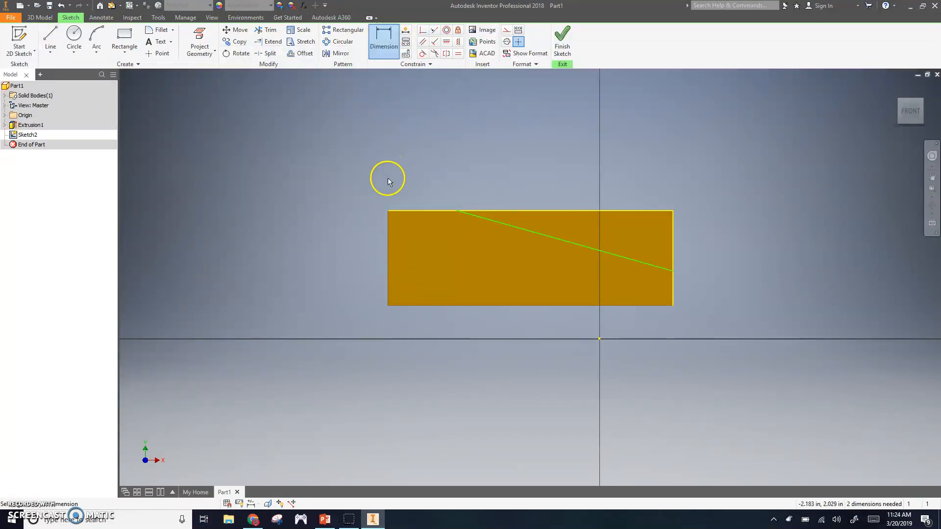
left_click(387, 225)
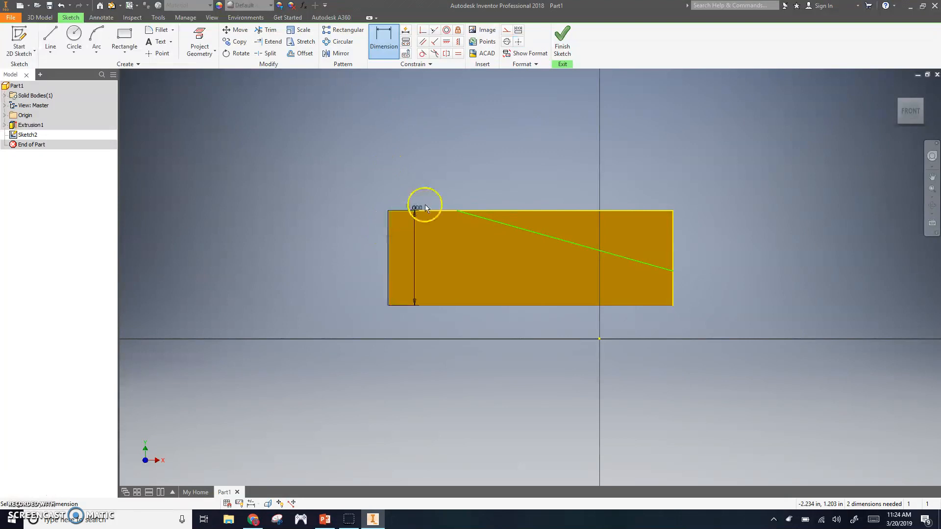
left_click(457, 211)
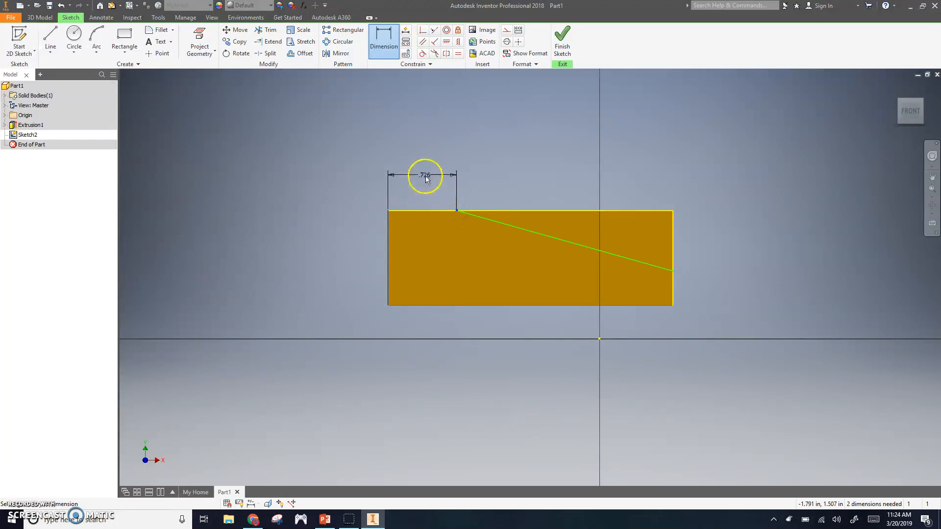
left_click(426, 176)
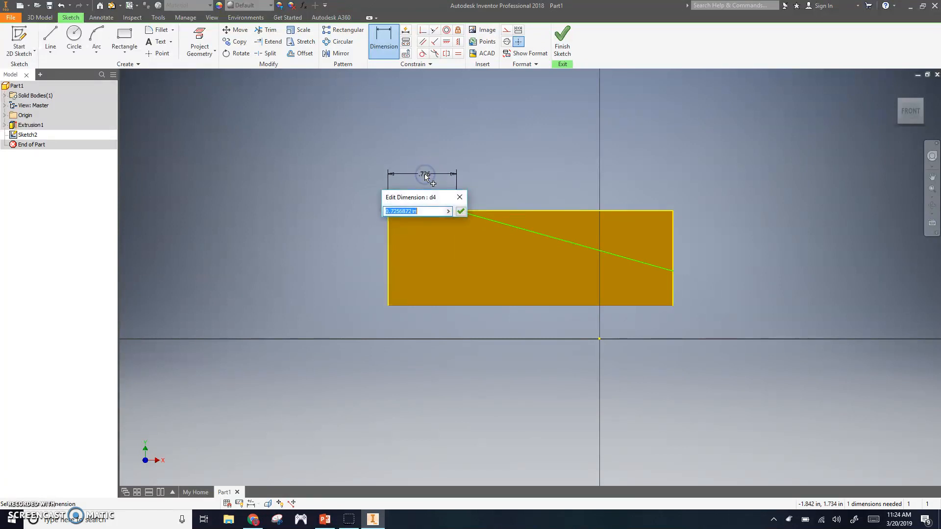
type(".5")
key("Return")
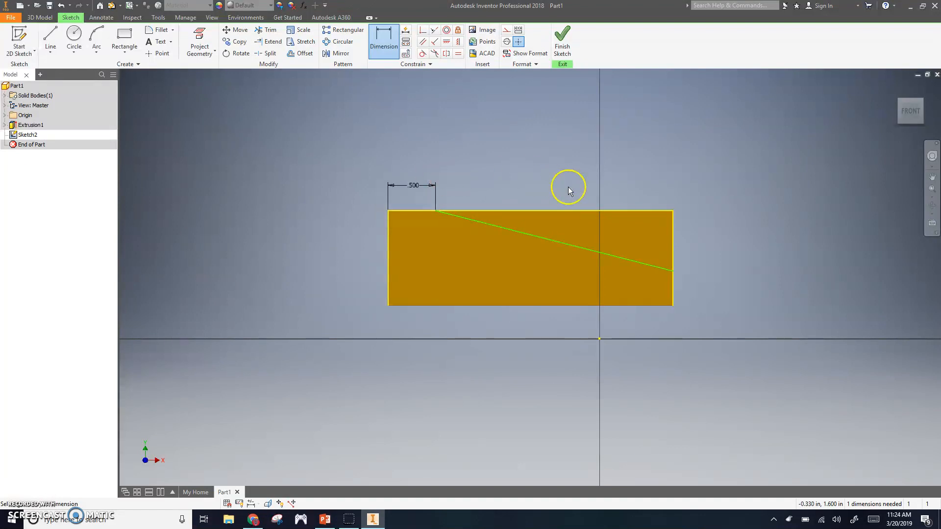
- Dimension the slanted line's lower endpoint 0.350 in above the block's bottom edge
left_click(667, 307)
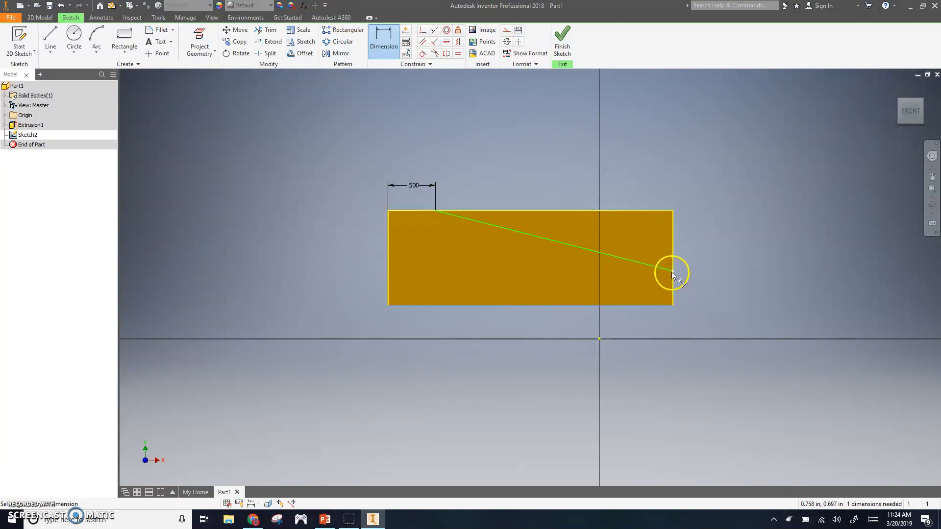
left_click(704, 291)
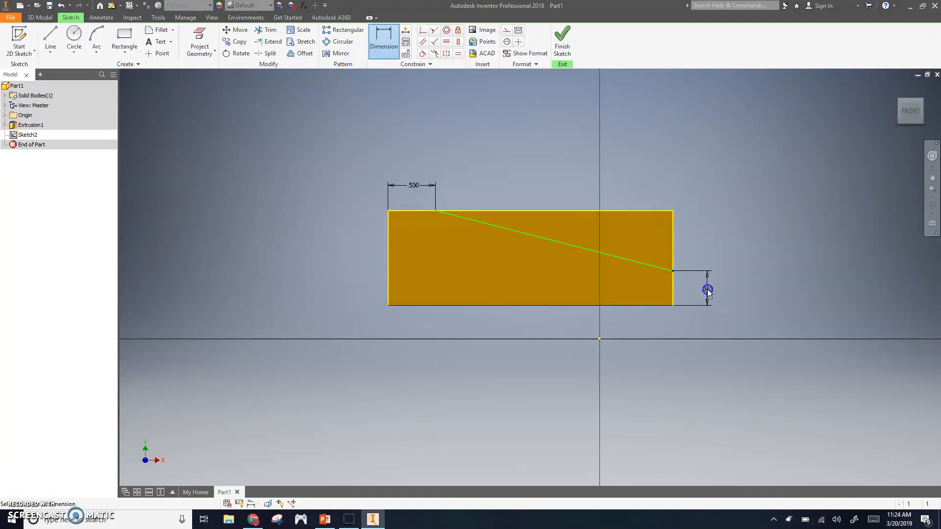
type(".350")
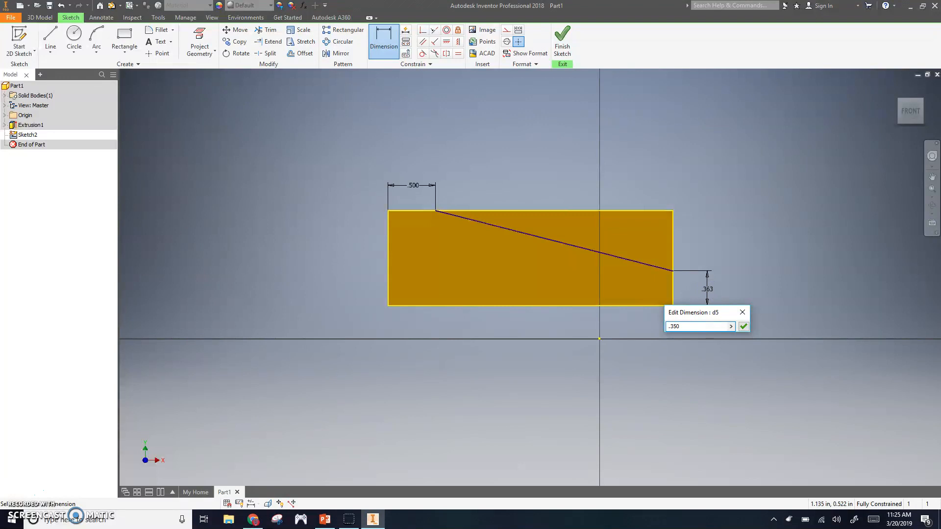
key("Return")
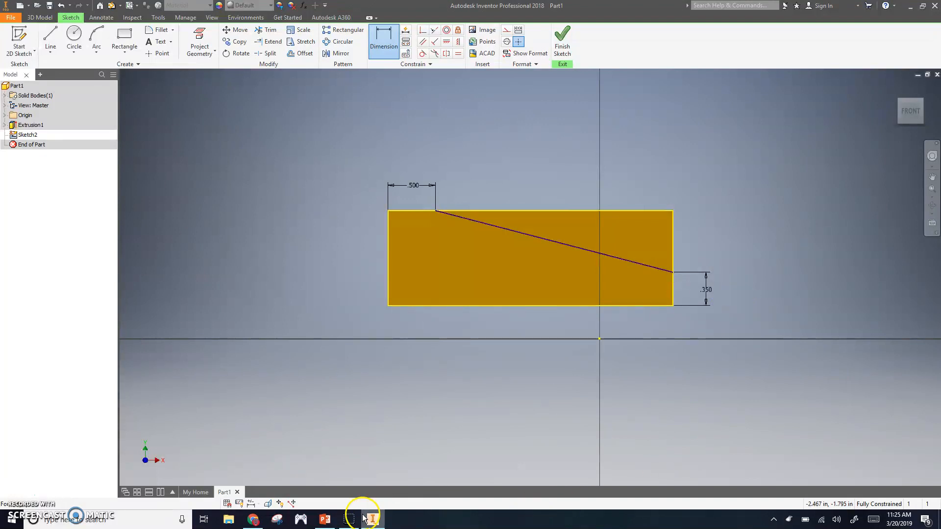
- Switch to PowerPoint, review the slides on creating the cut extrusion feature, and return to Inventor
left_click(325, 520)
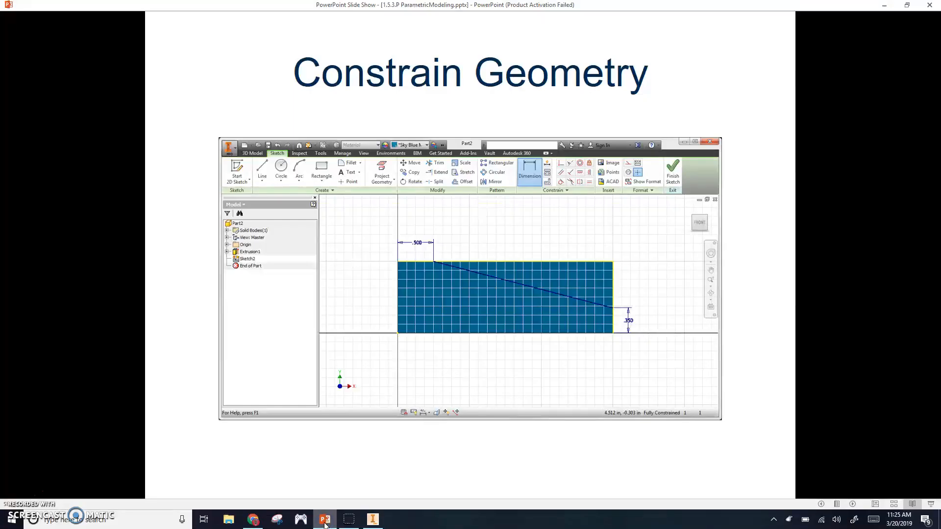
key("Right")
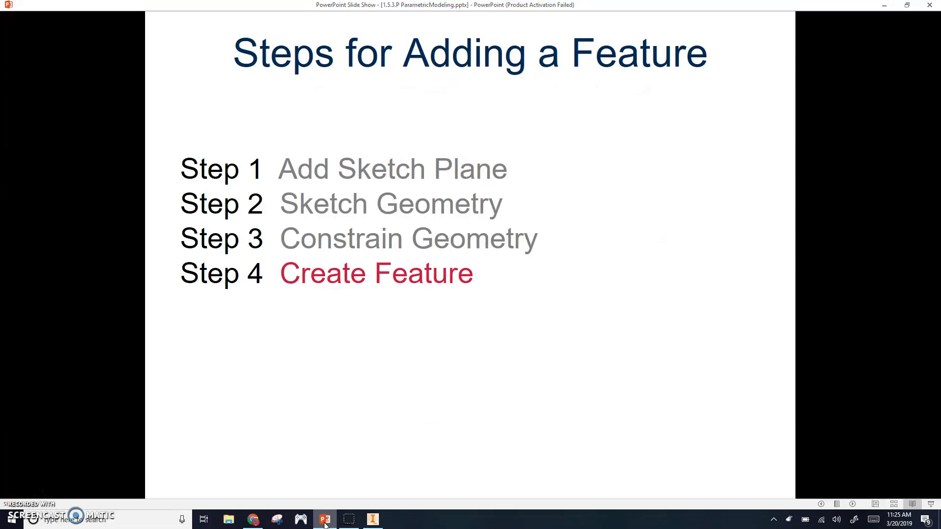
key("Right")
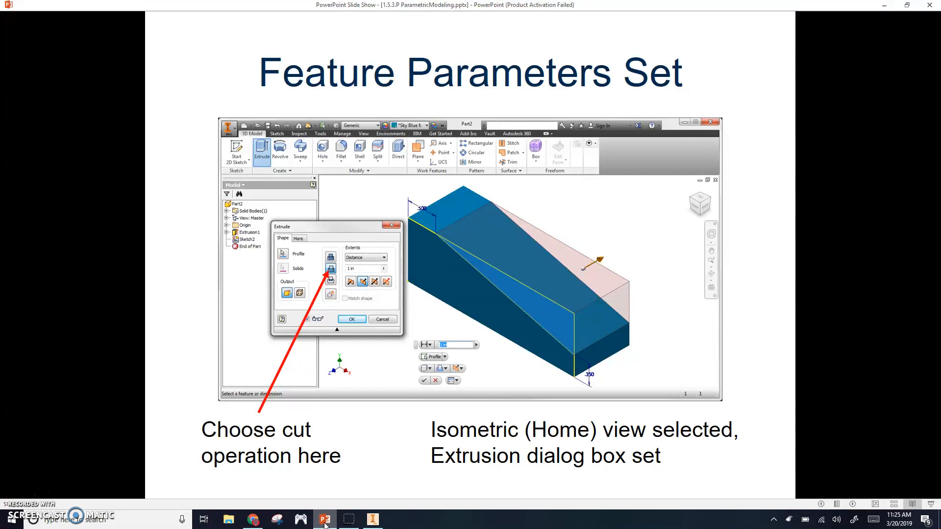
key("Right")
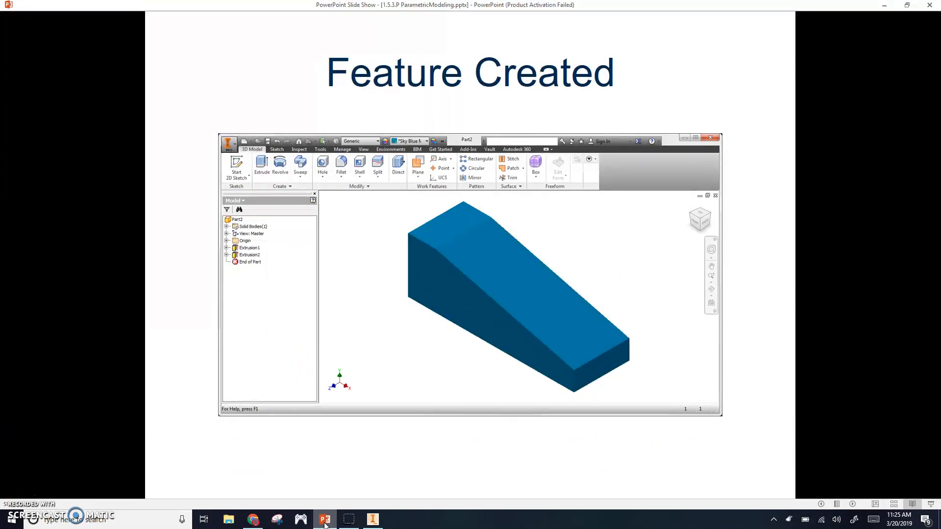
left_click(367, 521)
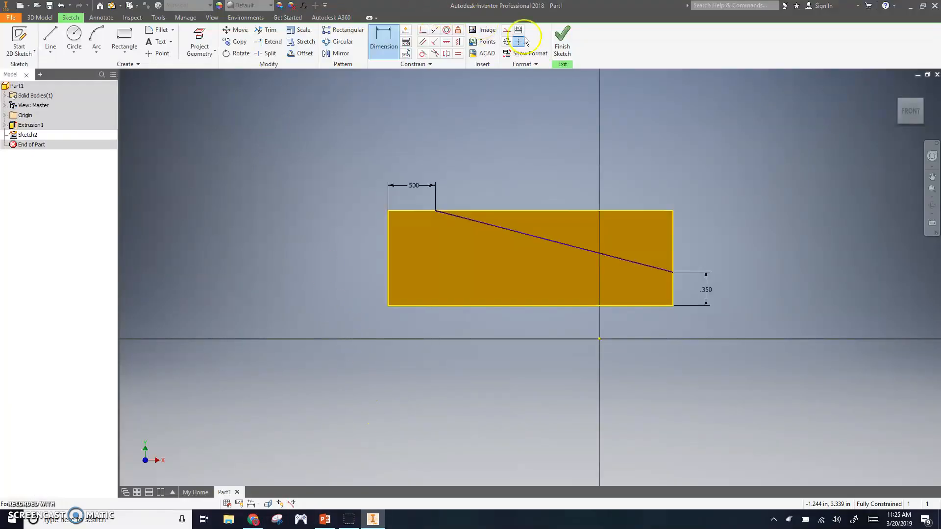
- Finish the sketch and cut-extrude the triangular region above the slanted line 1 in through the block
left_click(561, 42)
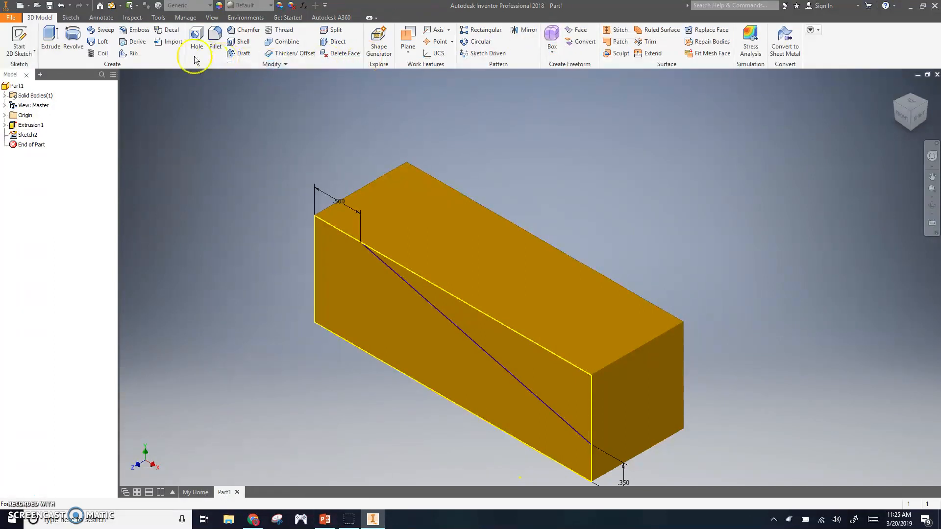
left_click(54, 39)
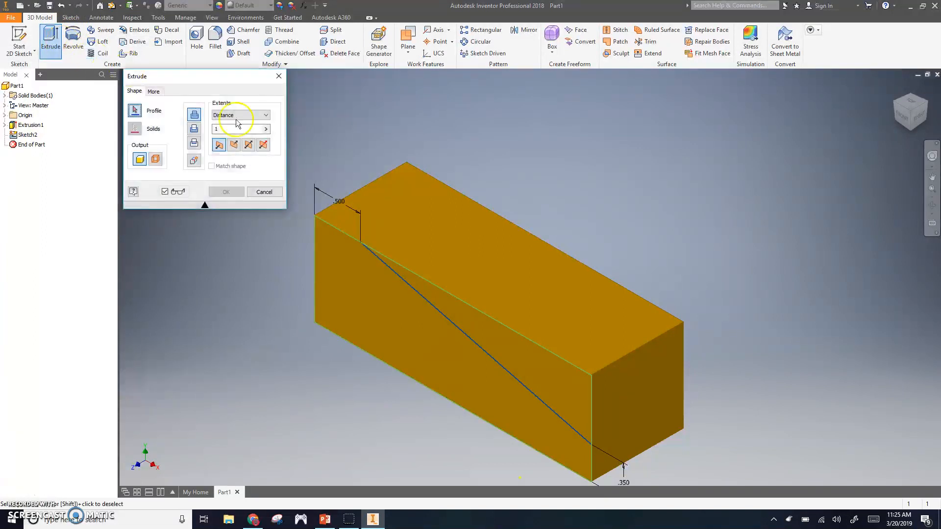
left_click(196, 130)
left_click(368, 216)
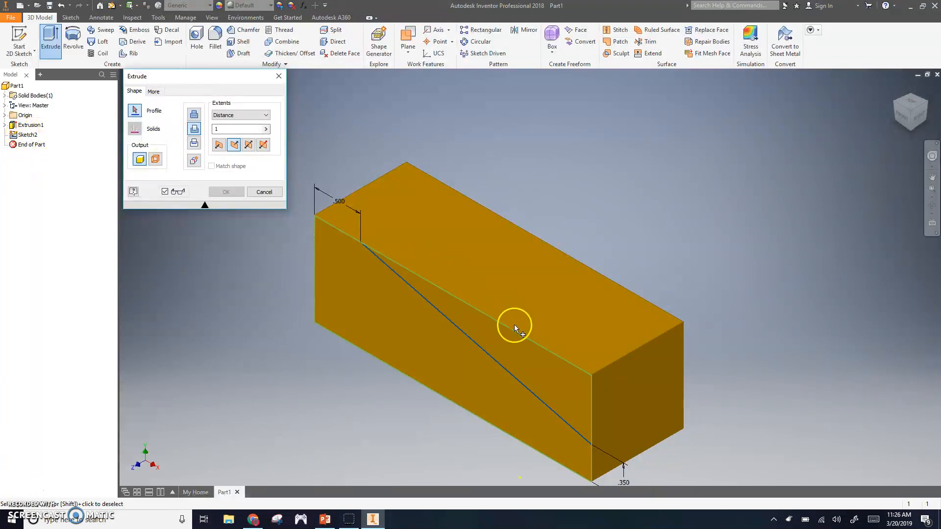
left_click(548, 376)
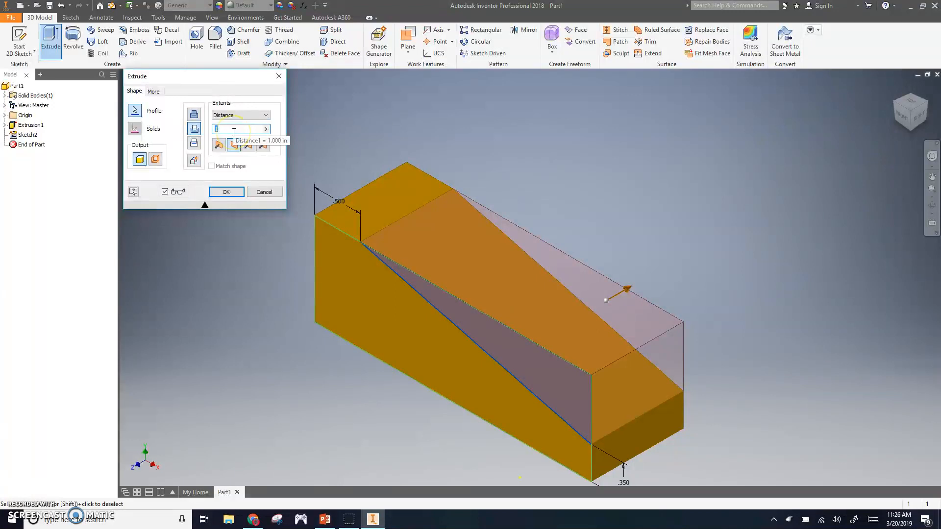
left_click(227, 193)
left_click(227, 193)
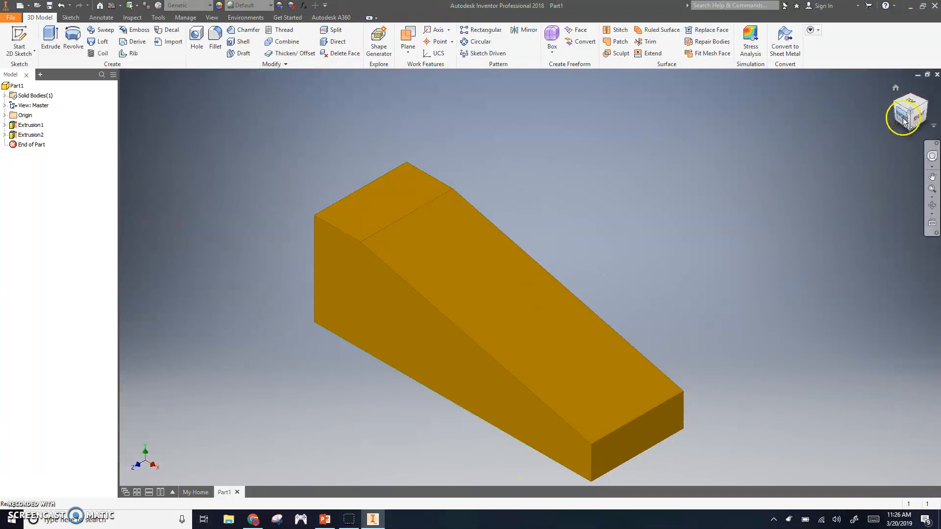
left_click_drag(916, 117, 924, 96)
mouse_move(123, 70)
left_mouse_down()
mouse_move(926, 75)
mouse_move(123, 111)
mouse_move(913, 141)
left_mouse_up()
left_click(896, 89)
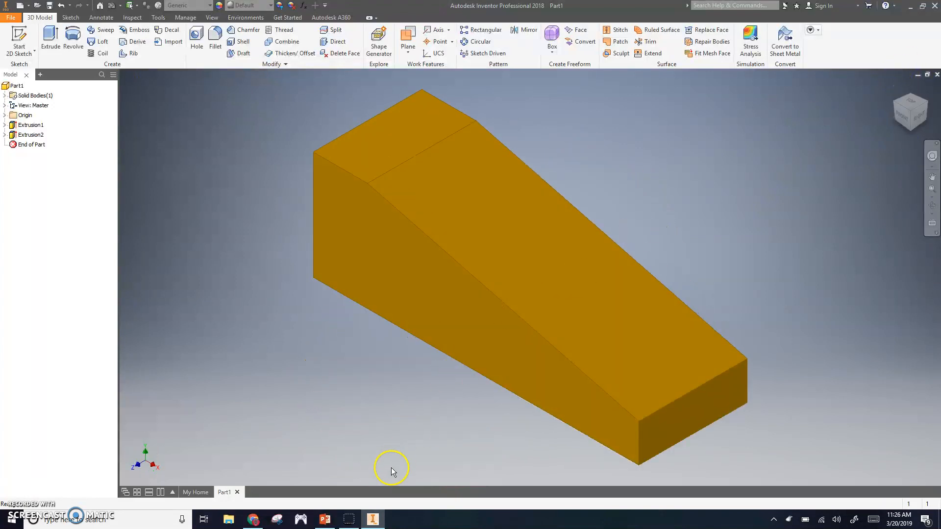
- Switch to PowerPoint, review the summary of adding a feature and the Rotate Model slide, and return to Inventor
left_click(326, 520)
key("Right")
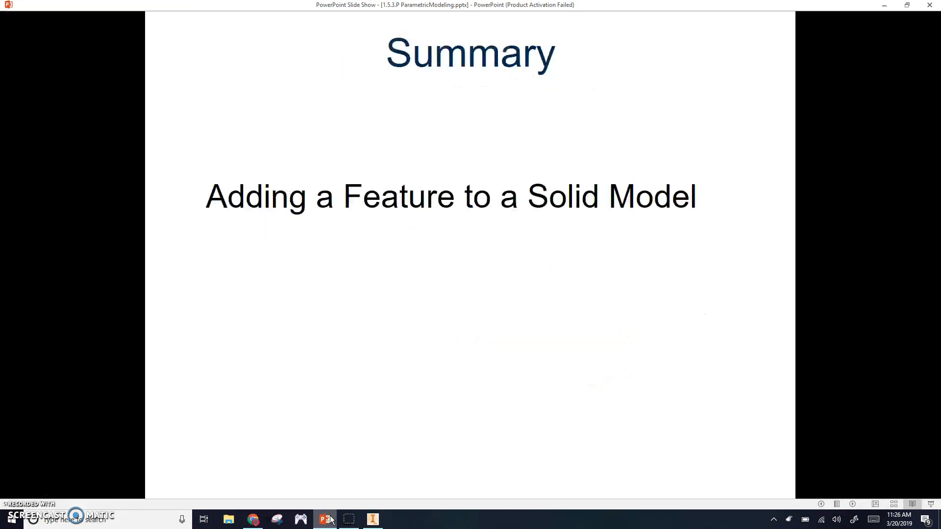
key("Right")
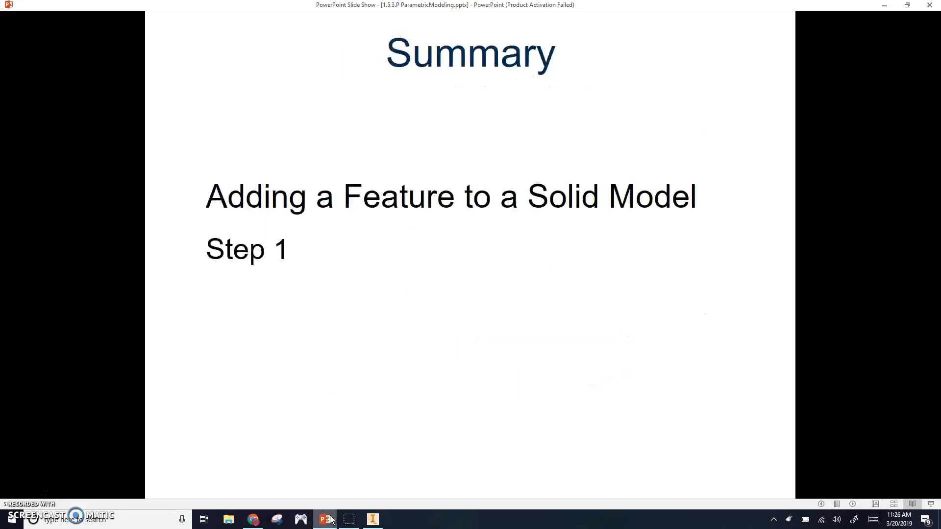
key("Right")
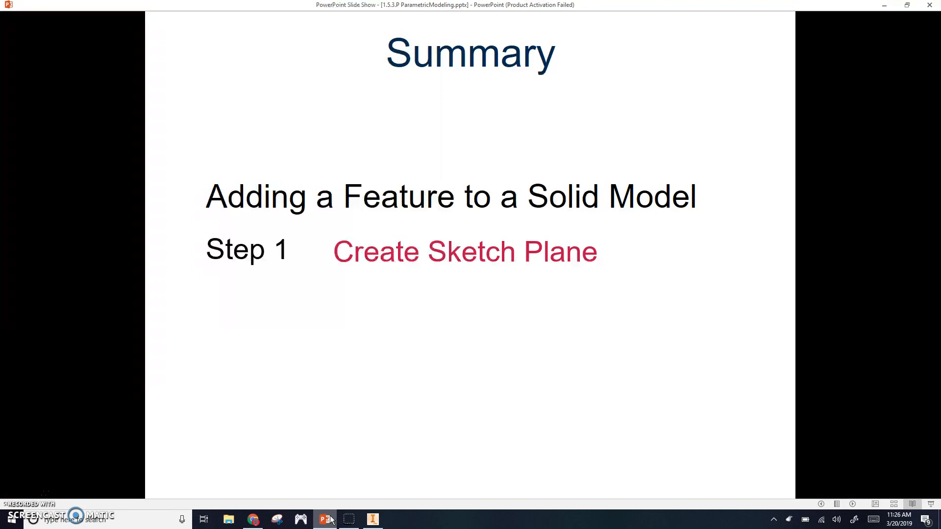
key("Right")
key("Right")
key("Right")
key("Right")
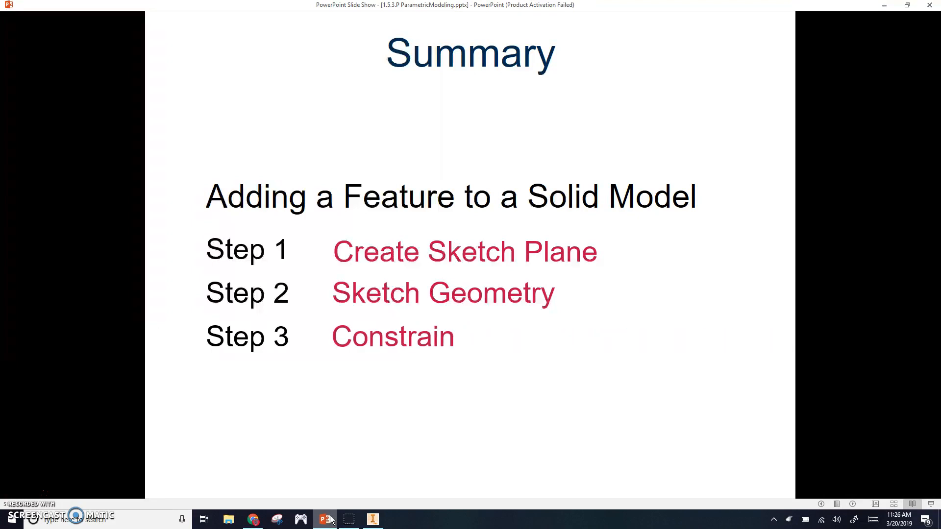
key("Right")
key("Right")
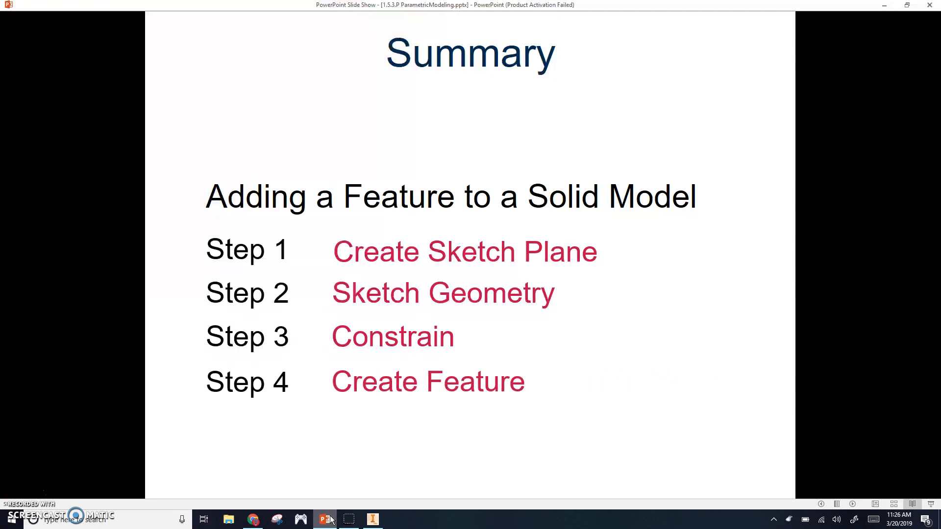
key("Right")
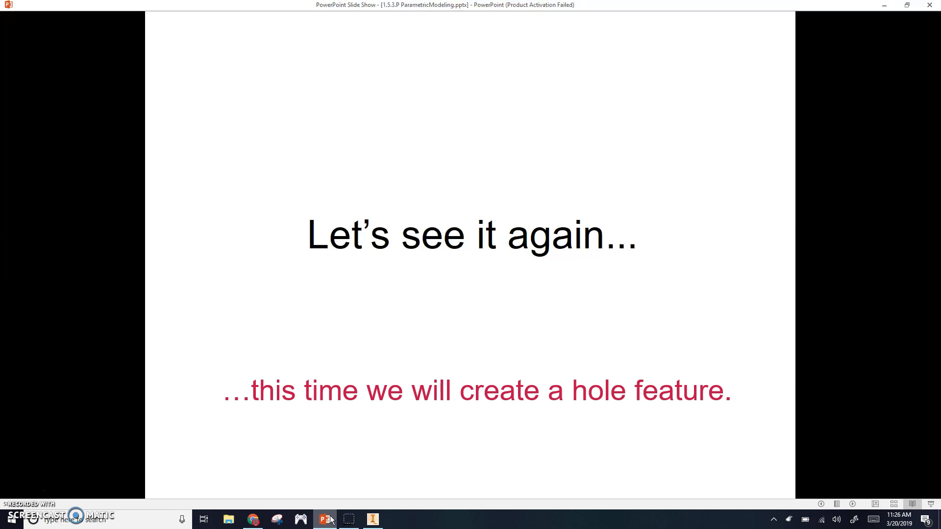
key("Right")
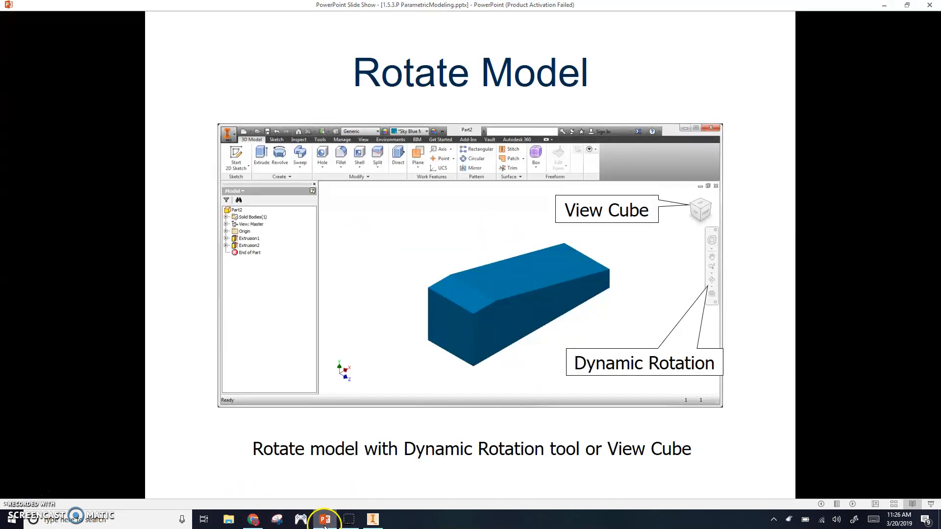
left_click(382, 522)
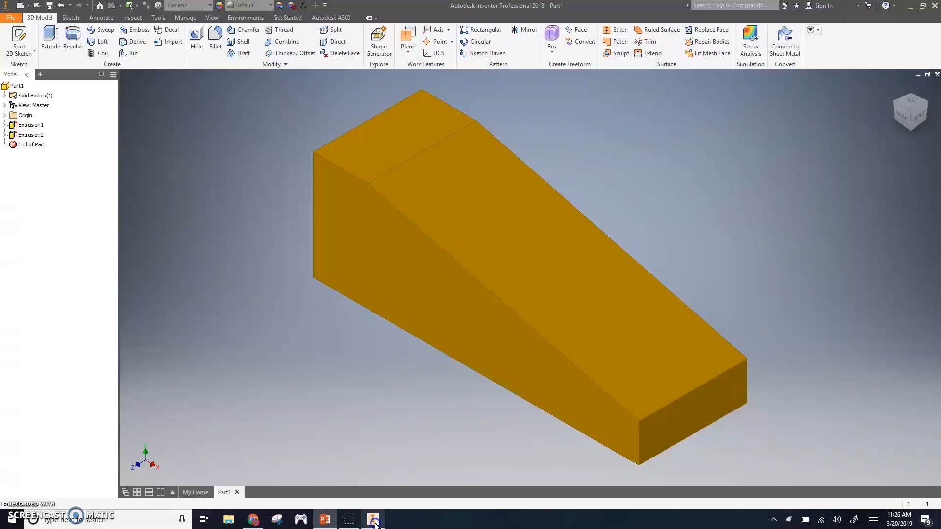
- Rotate the model to show its left end face, review the PowerPoint slides on the new sketch plane and center point, and return to Inventor
left_click(897, 104)
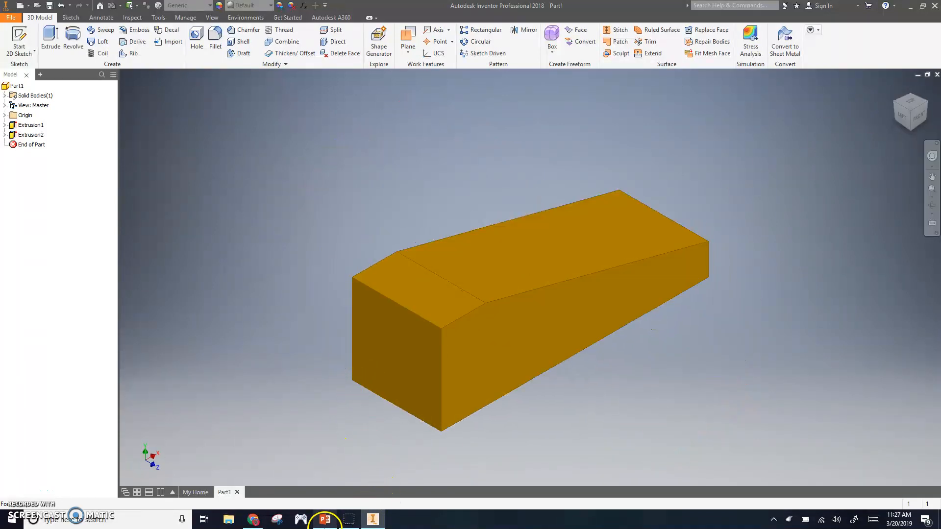
left_click(325, 520)
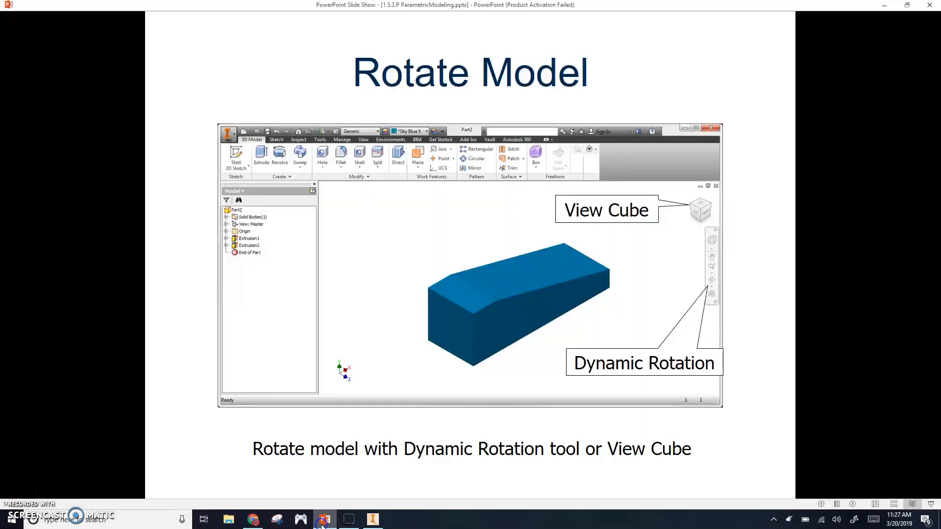
left_click(422, 411)
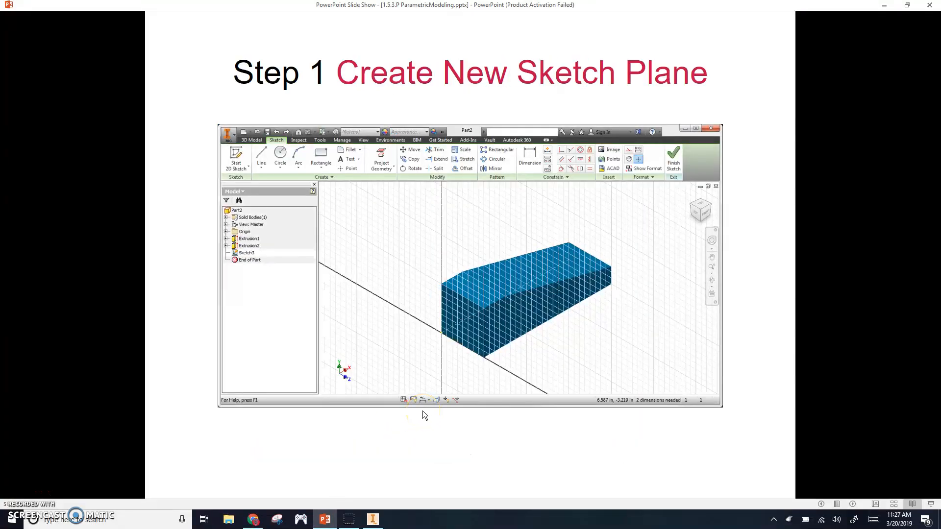
left_click(423, 410)
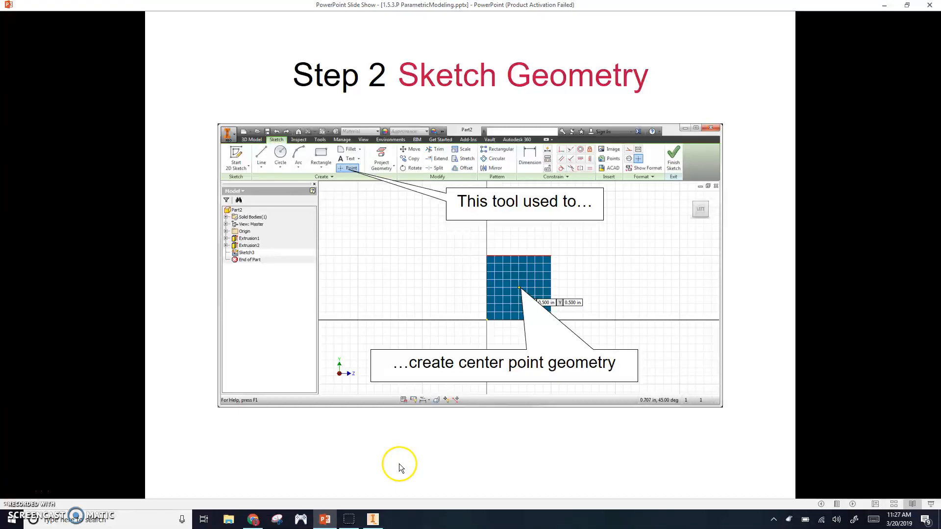
left_click(372, 520)
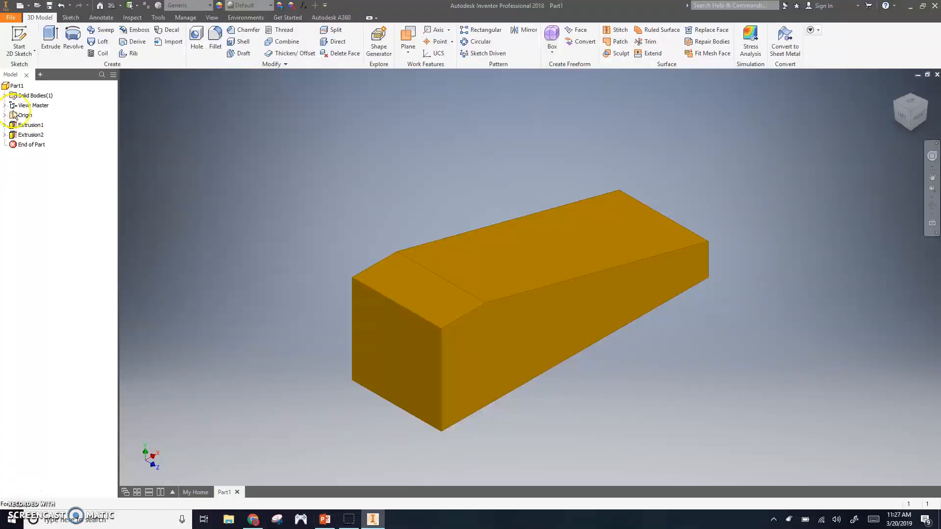
- Start a sketch on the block's left end face and place a point near its center, about 0.53 in below the top edge
left_click(20, 35)
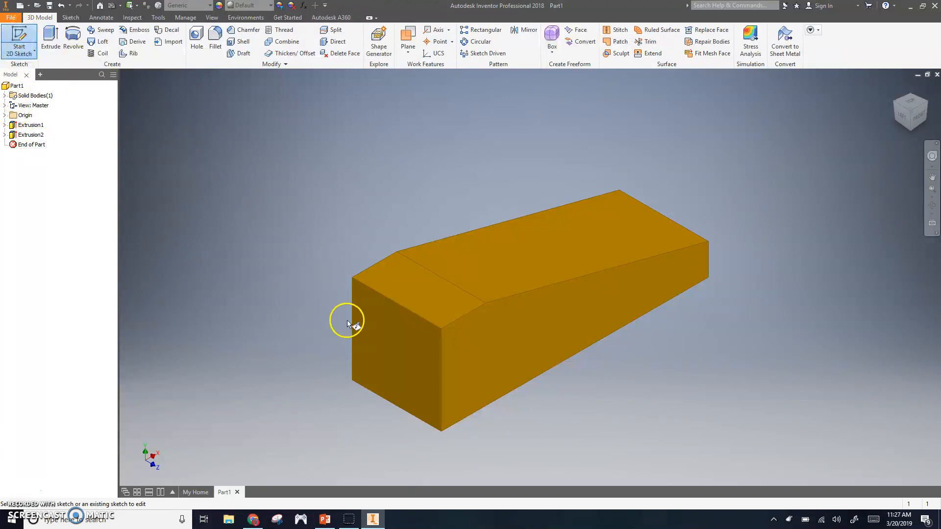
left_click(399, 346)
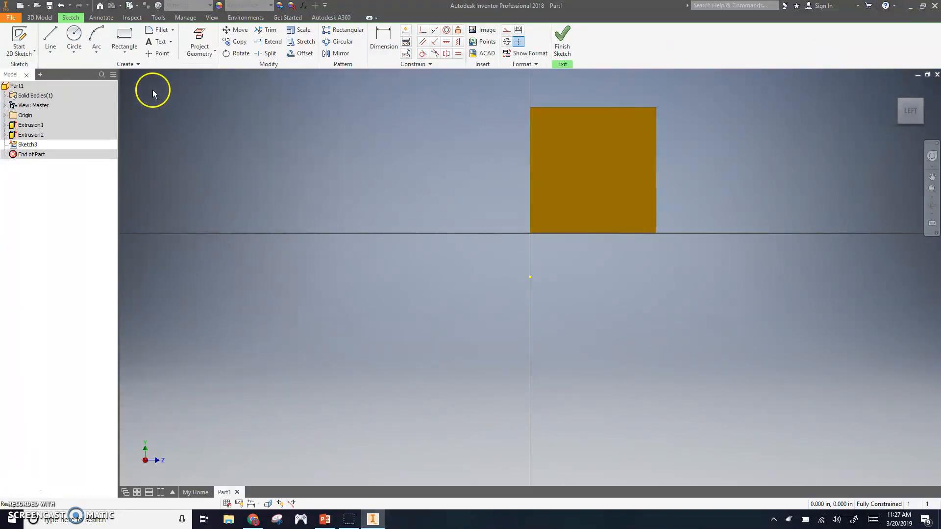
left_click(155, 55)
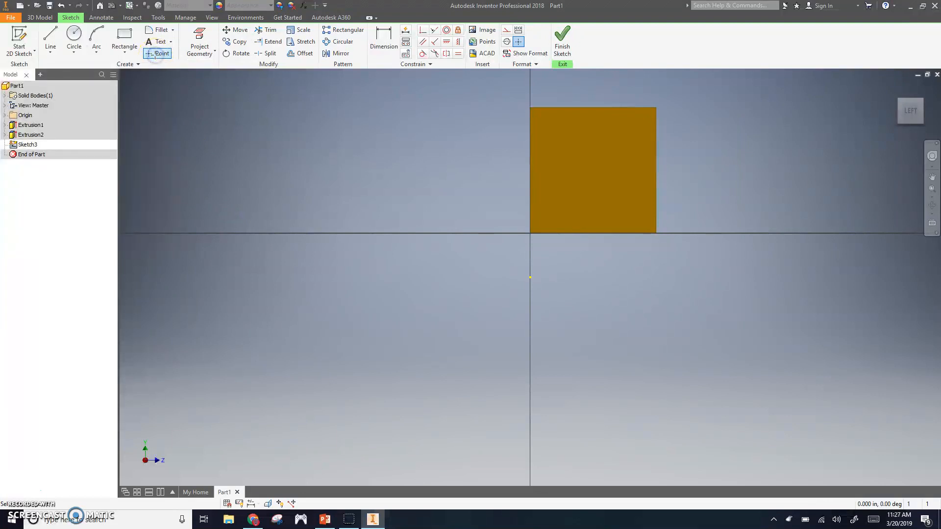
left_click(592, 174)
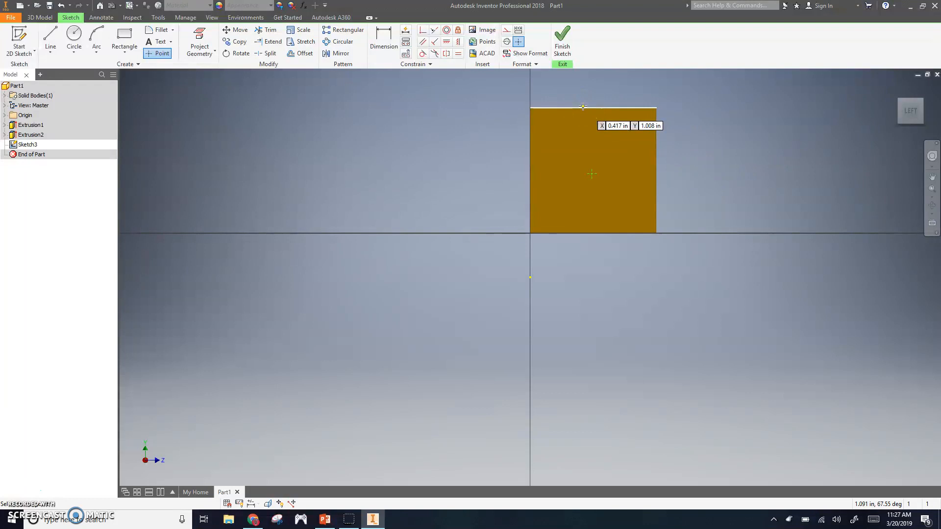
- Dimension the center point 0.5 in below the end face's top edge
left_click(384, 38)
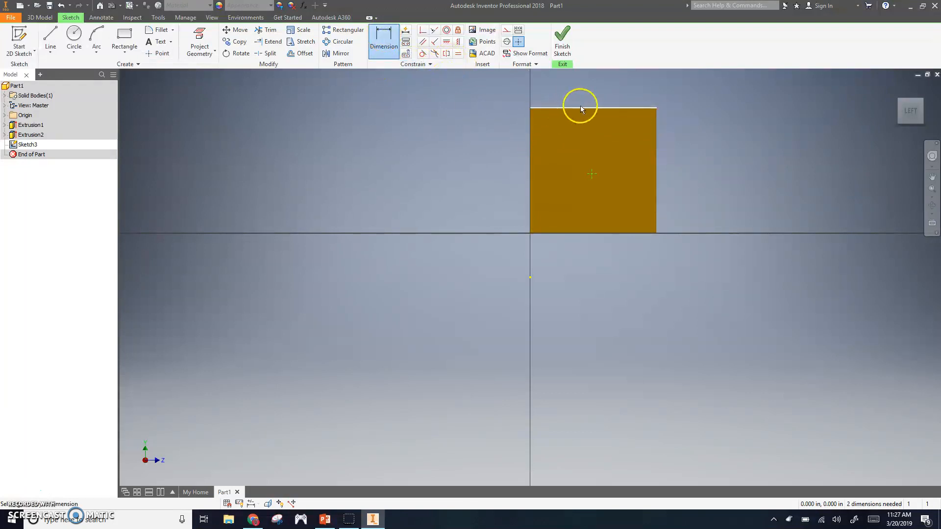
left_click(580, 107)
left_click(592, 175)
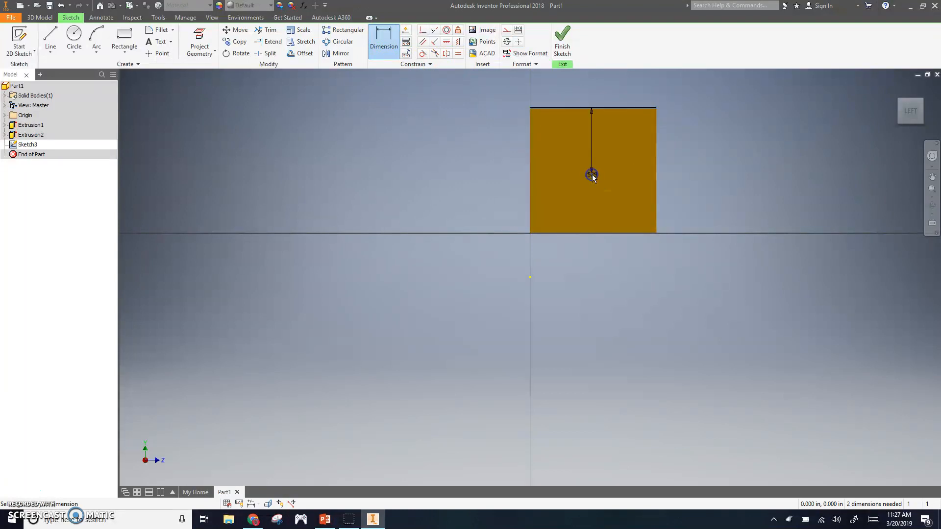
left_click(686, 148)
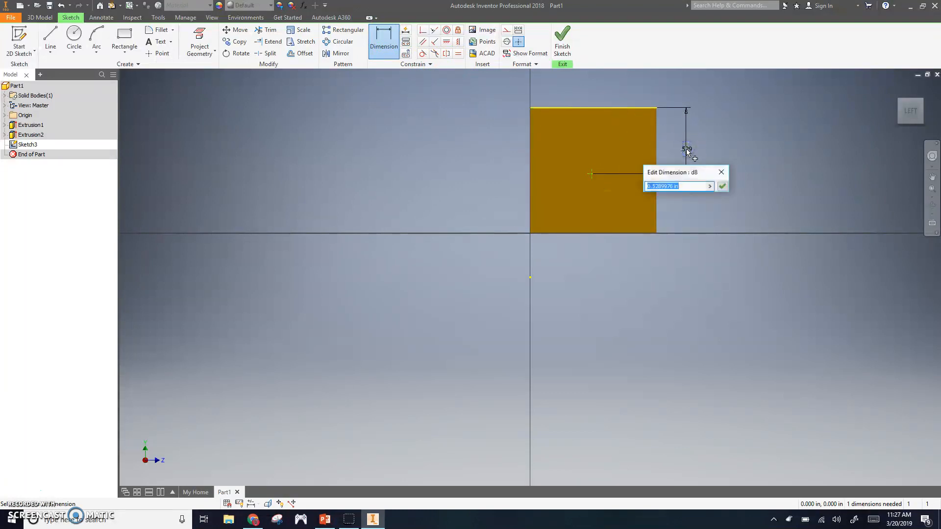
type(".5")
key("Return")
- Dimension the center point 0.5 in from the end face's left vertical edge and finish the sketch
left_click(551, 177)
left_click(531, 169)
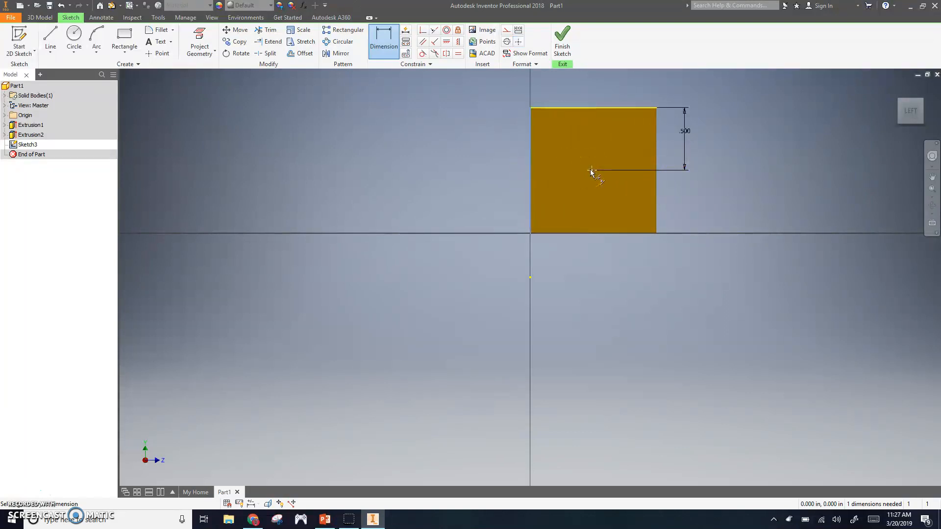
left_click(590, 169)
left_click(561, 251)
left_click(559, 263)
type(".5")
key("Return")
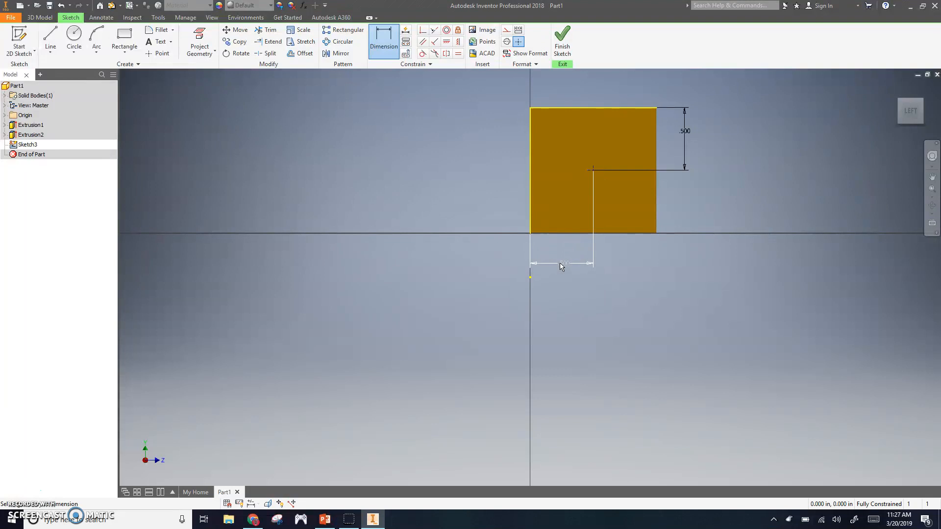
left_click(562, 46)
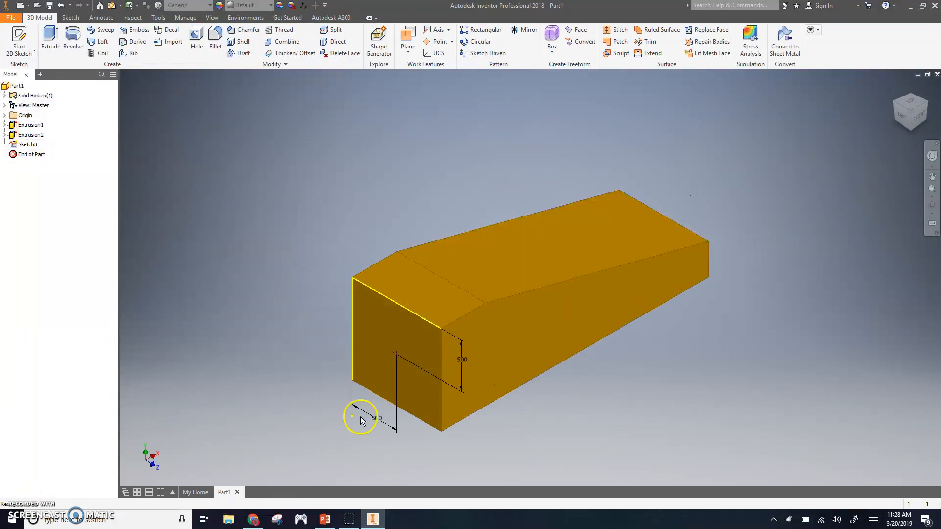
- Switch to PowerPoint, review the slides on constraining the point and creating the hole feature, and return to Inventor
left_click(328, 521)
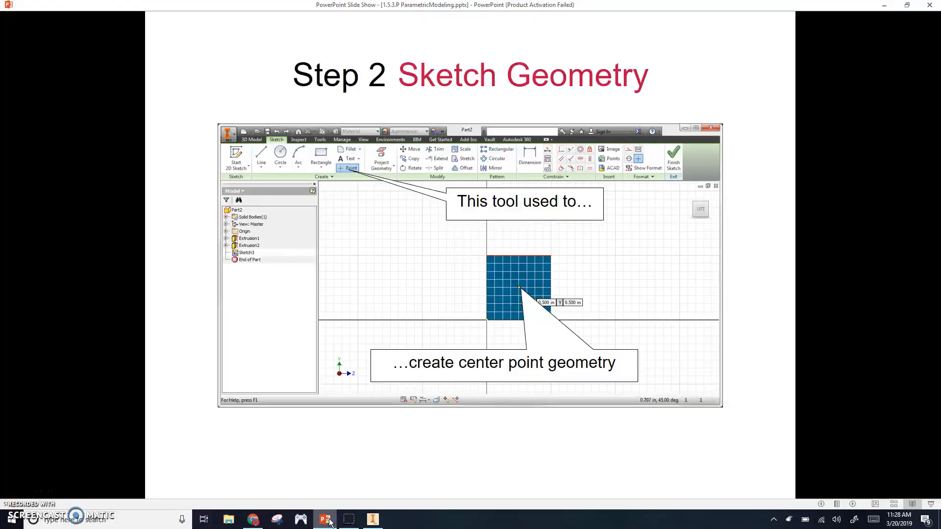
key("Right")
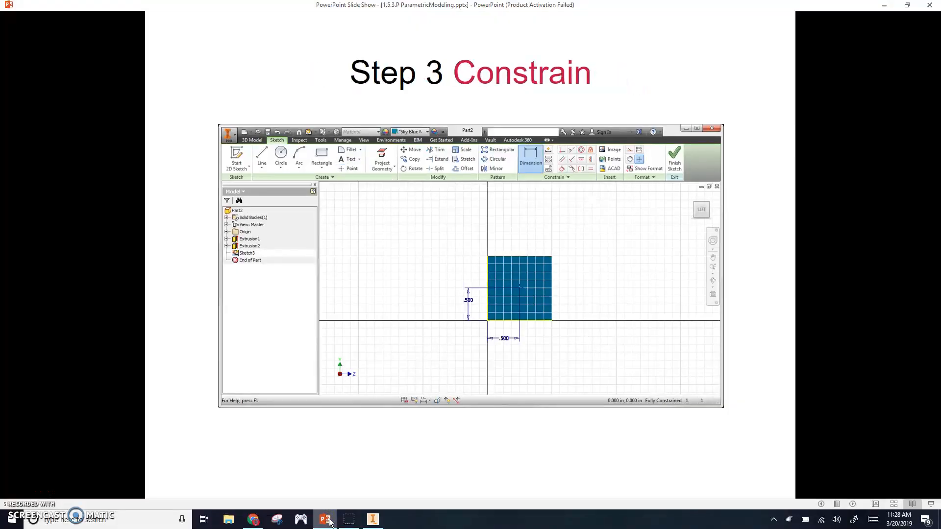
key("Right")
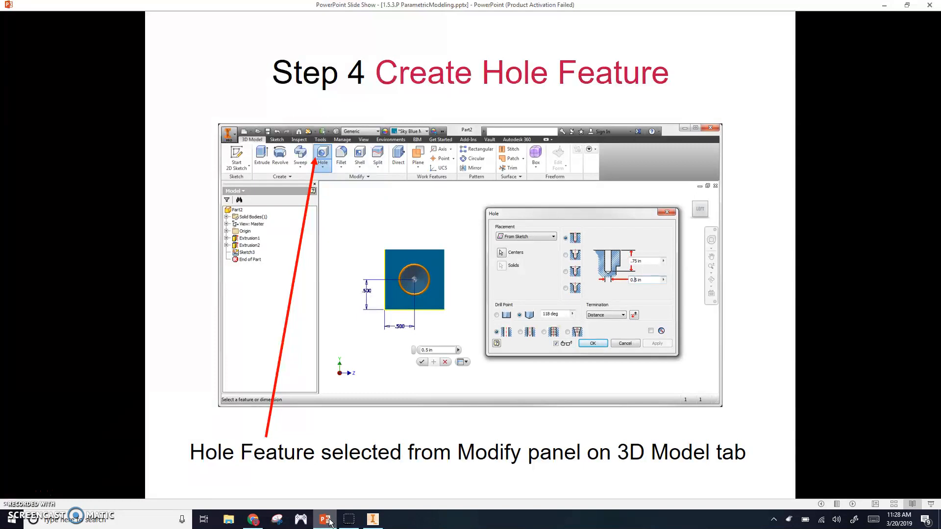
key("Right")
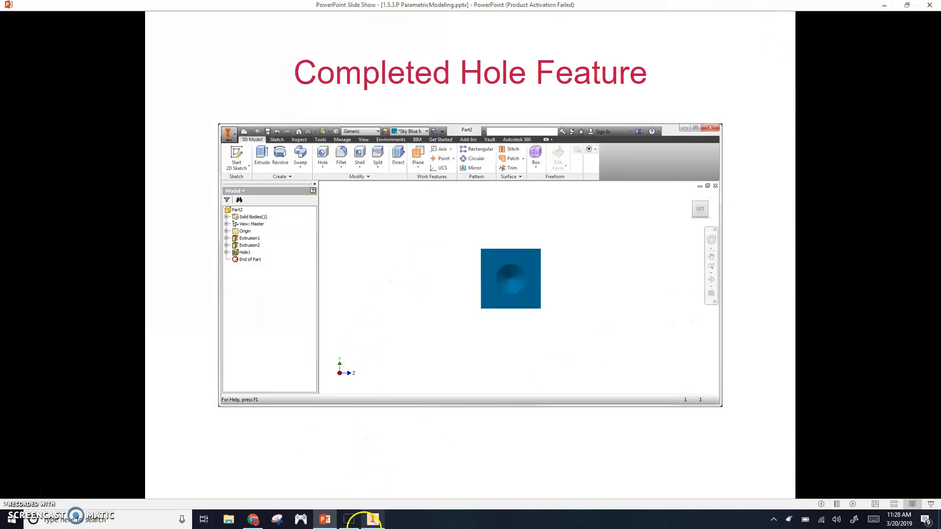
left_click(372, 520)
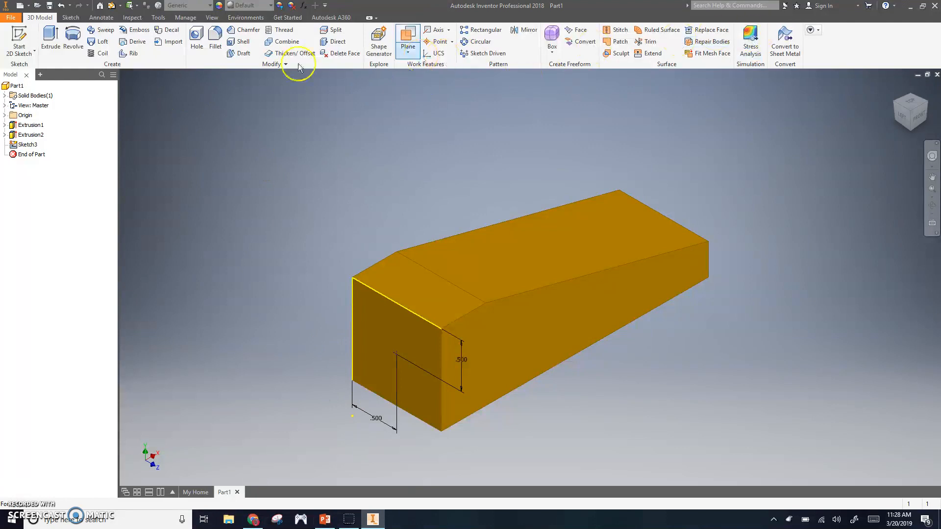
- Create a hole at the sketched center point, terminated by distance, 0.75 in deep and 0.5 in in diameter
left_click(196, 40)
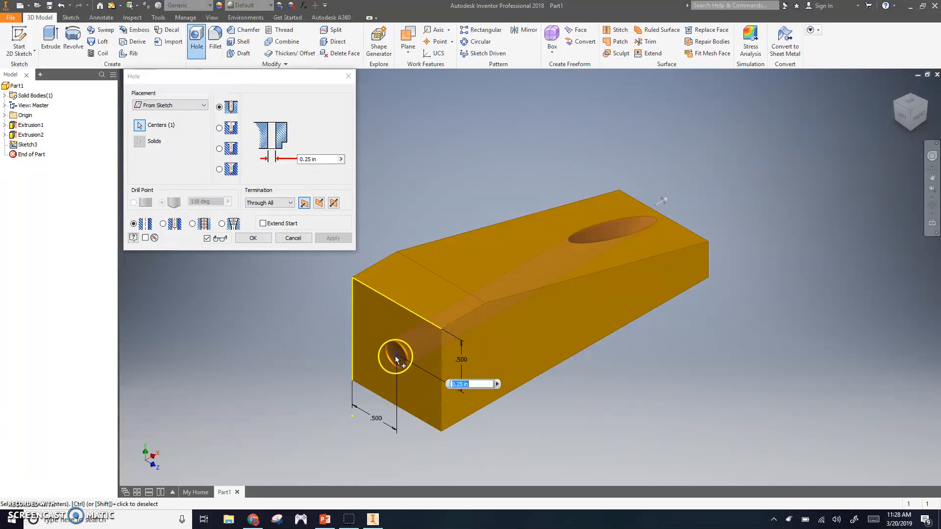
left_click(272, 203)
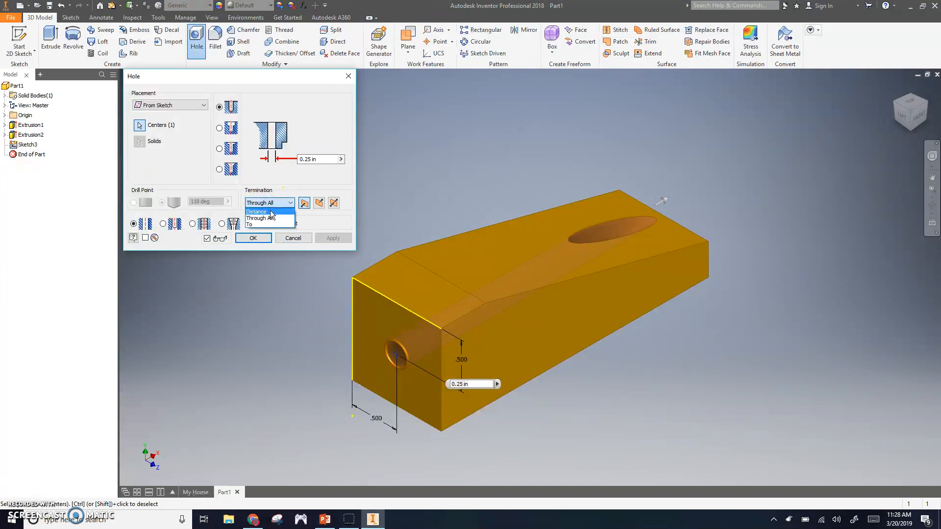
left_click(270, 210)
left_click(315, 138)
left_click_drag(315, 138, 287, 140)
type(".75")
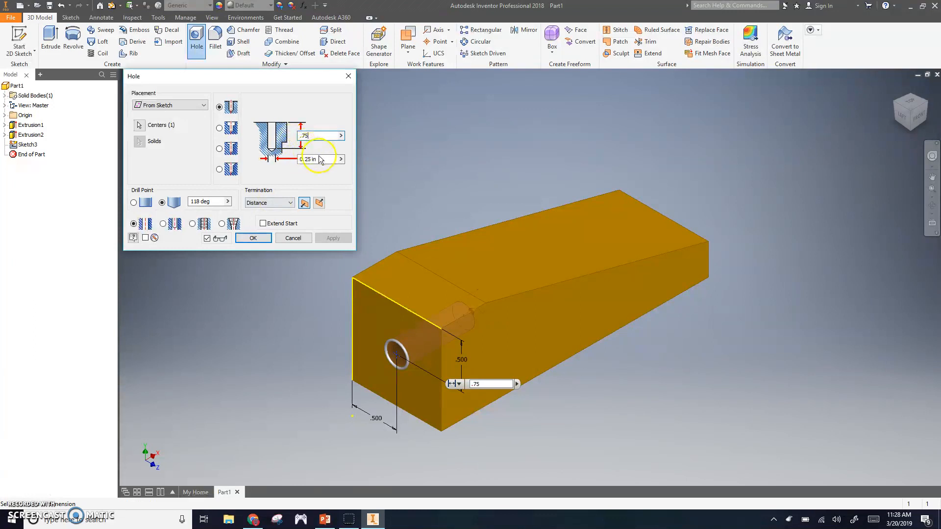
key("Tab")
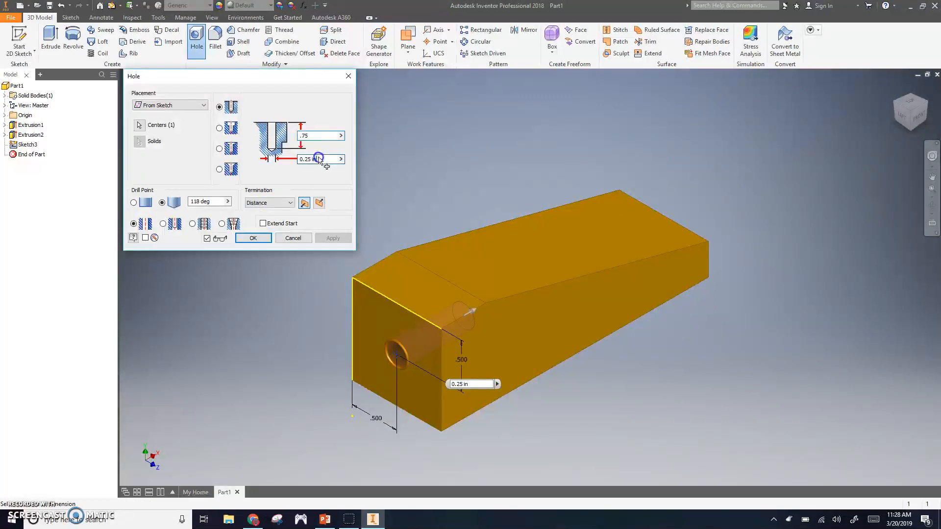
type(".5")
left_click(257, 238)
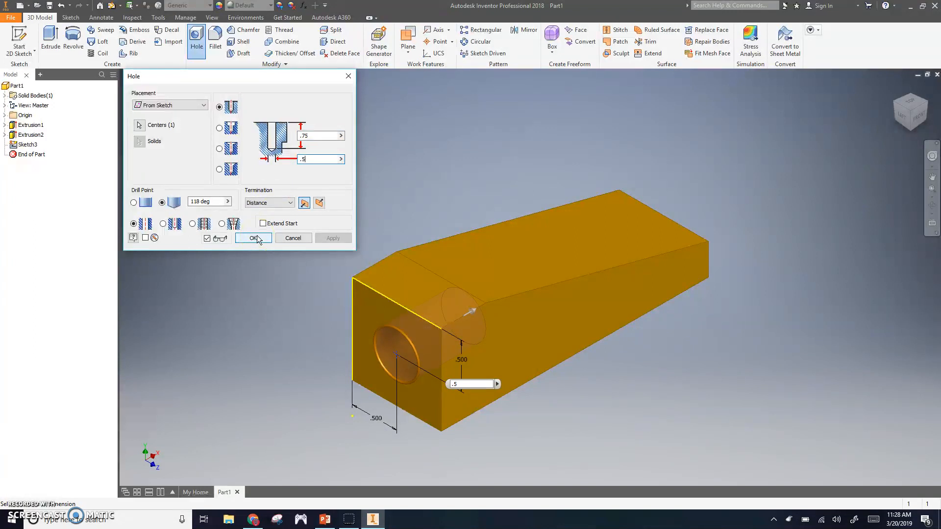
left_click(257, 238)
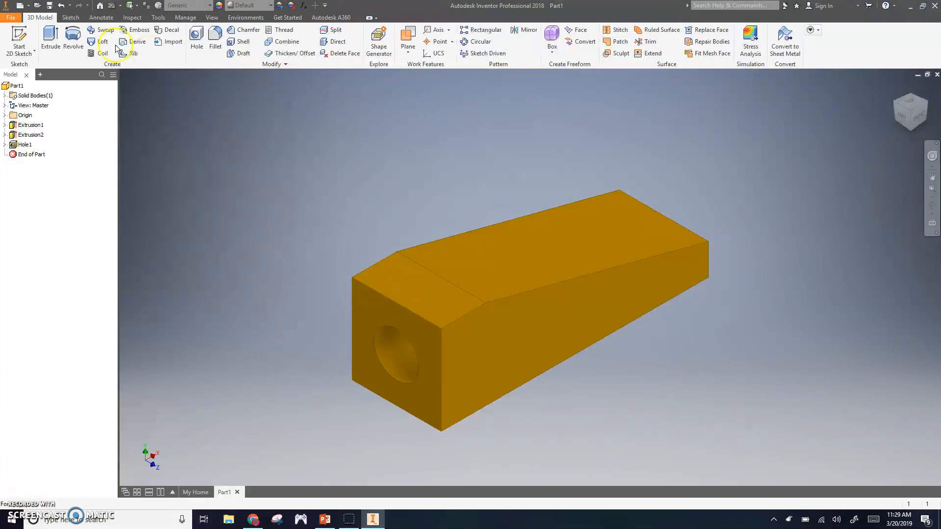
- Start saving the part, create a folder named DM inside Documents, and open that folder as the save location
left_click(49, 6)
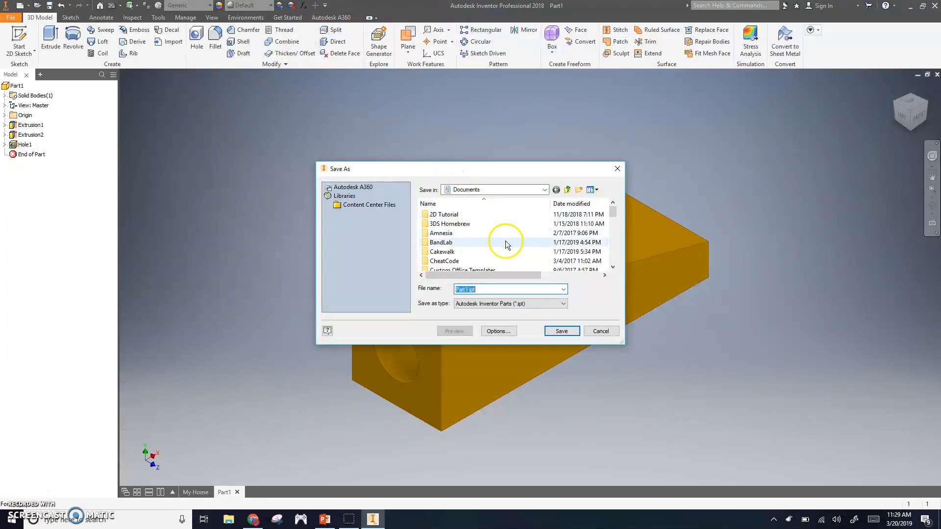
scroll(469, 265, "down", 6)
scroll(471, 265, "up", 6)
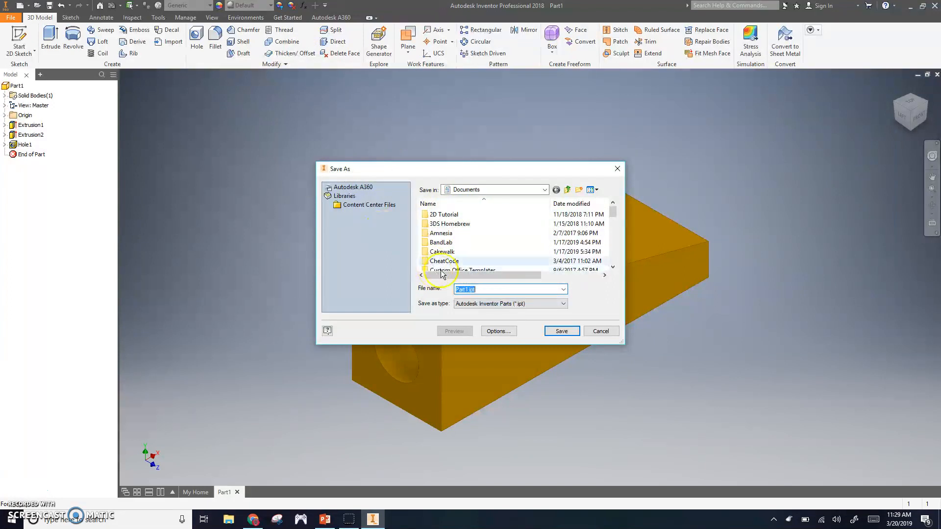
scroll(510, 243, "down", 5)
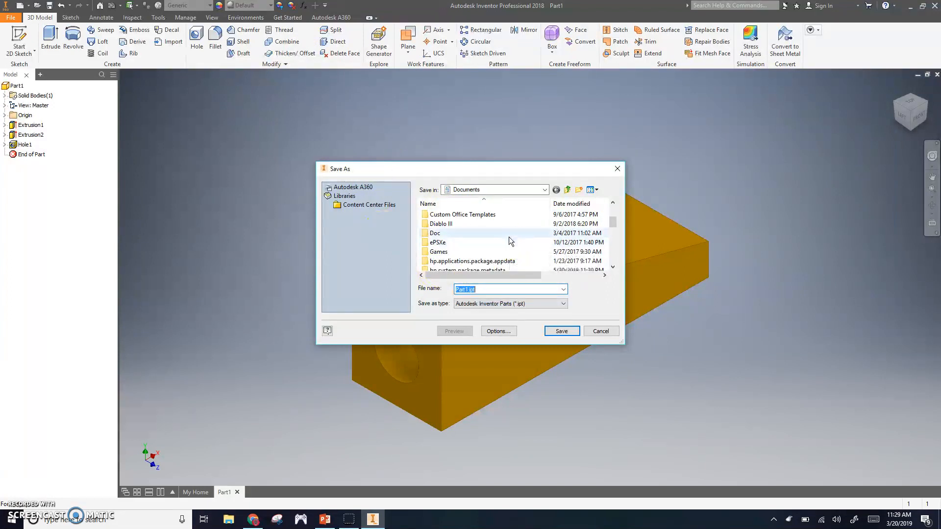
scroll(509, 235, "up", 5)
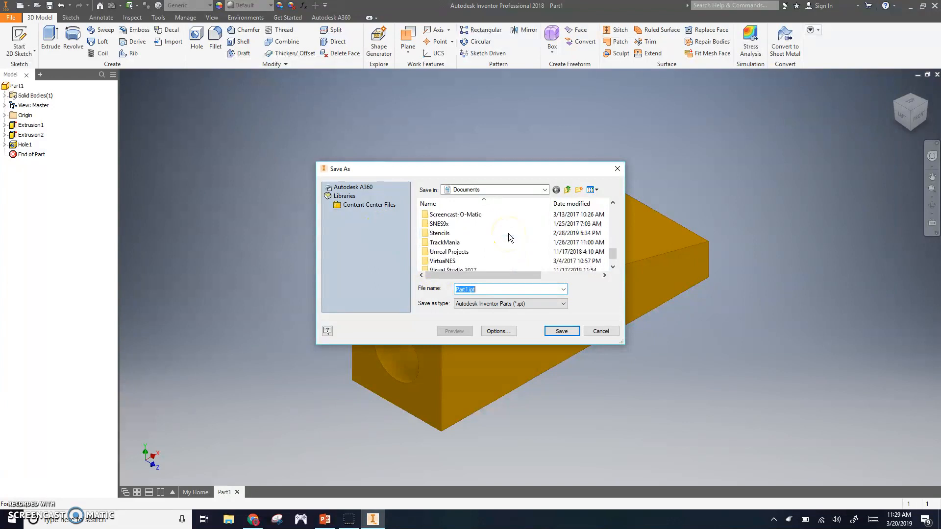
scroll(508, 233, "up", 1)
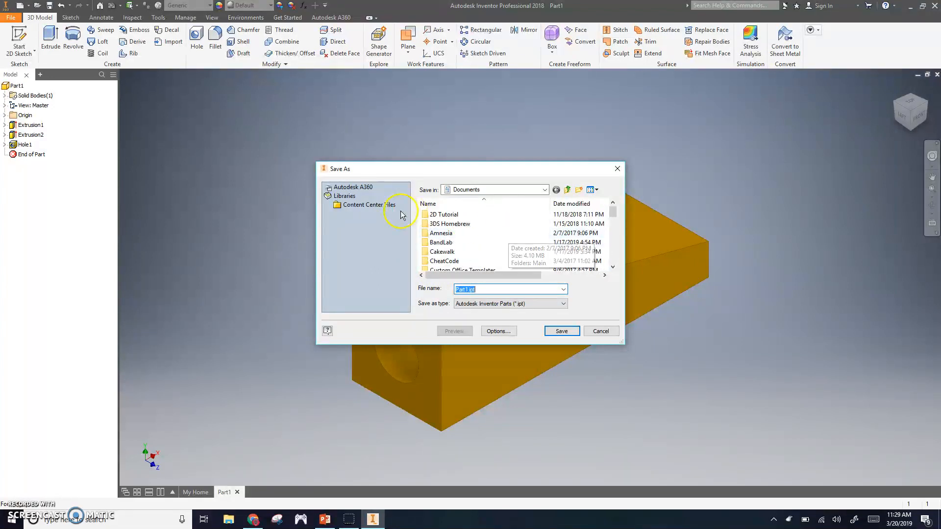
left_click(456, 286)
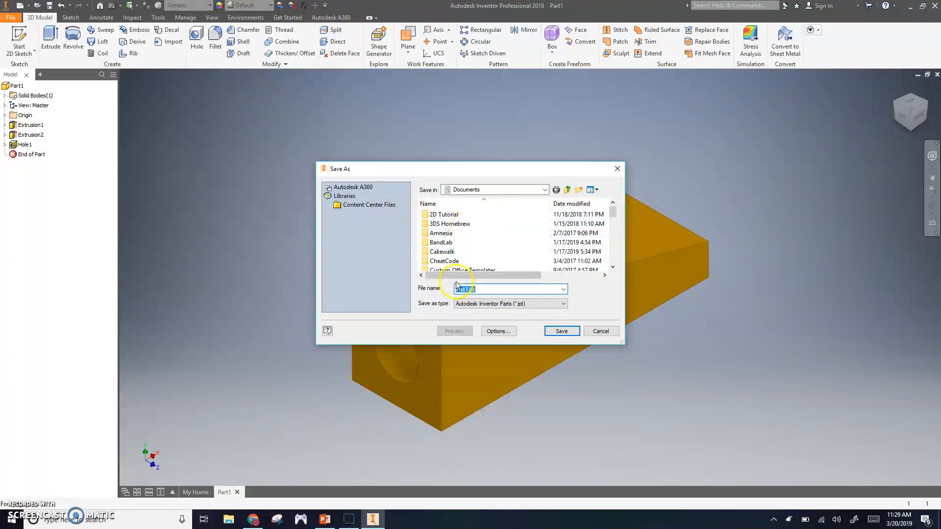
left_click(579, 192)
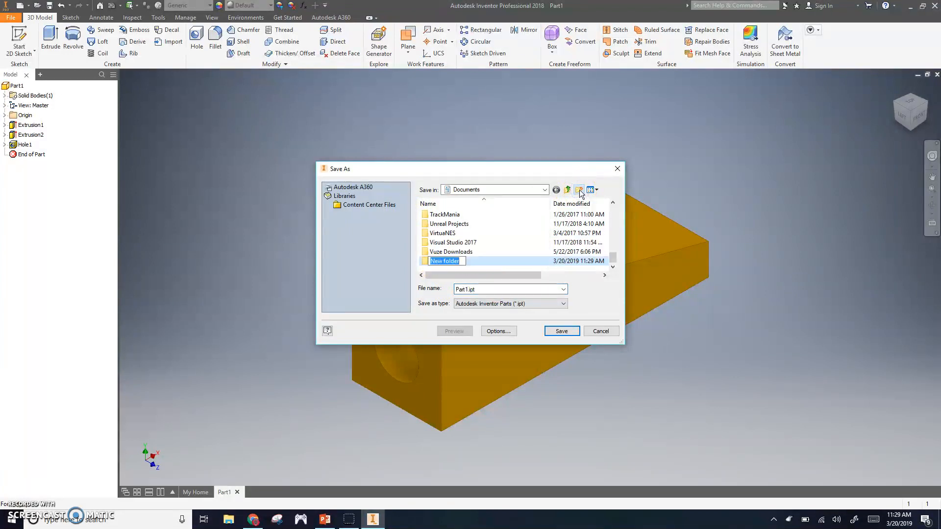
type("DM")
key("Return")
left_click(470, 264)
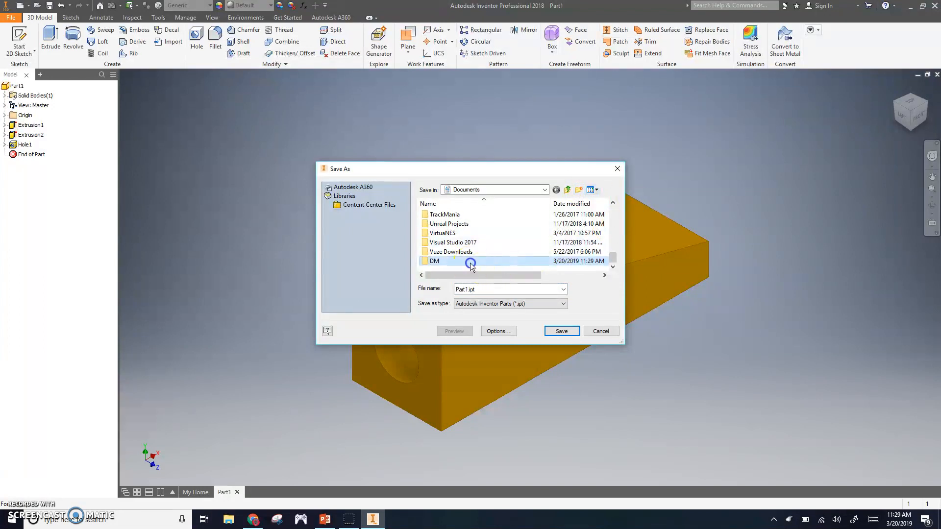
double_click(471, 264)
- Name the part file Practice Part and save it in the DM folder
left_click(485, 289)
double_click(485, 289)
type("Pr")
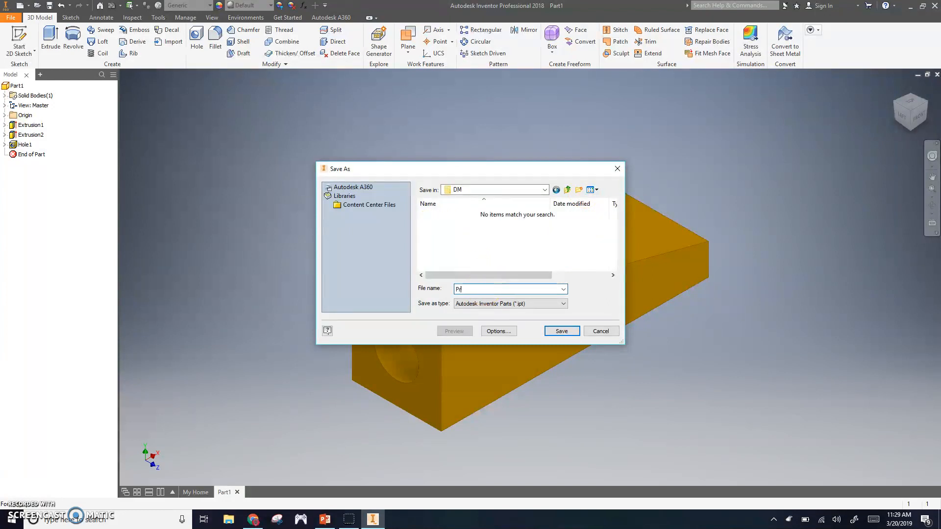
type("actice Part")
key("Return")
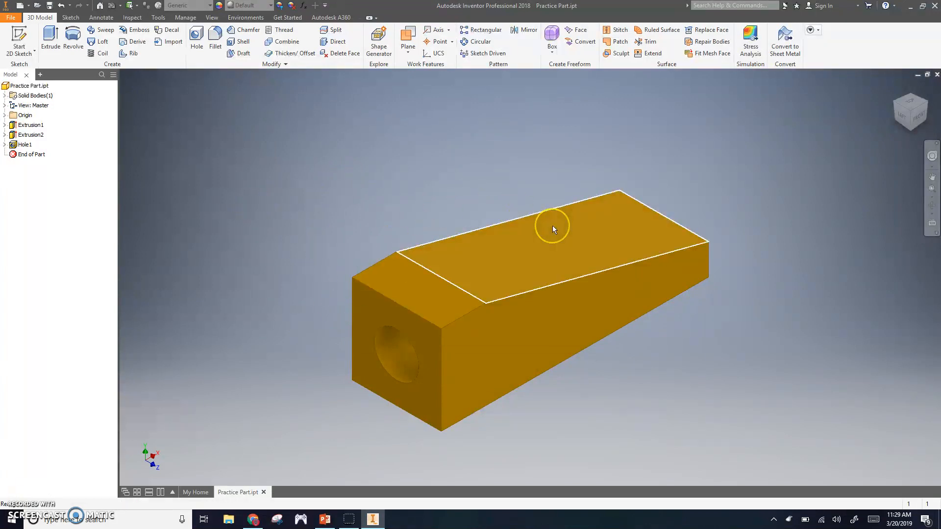
left_click(568, 242)
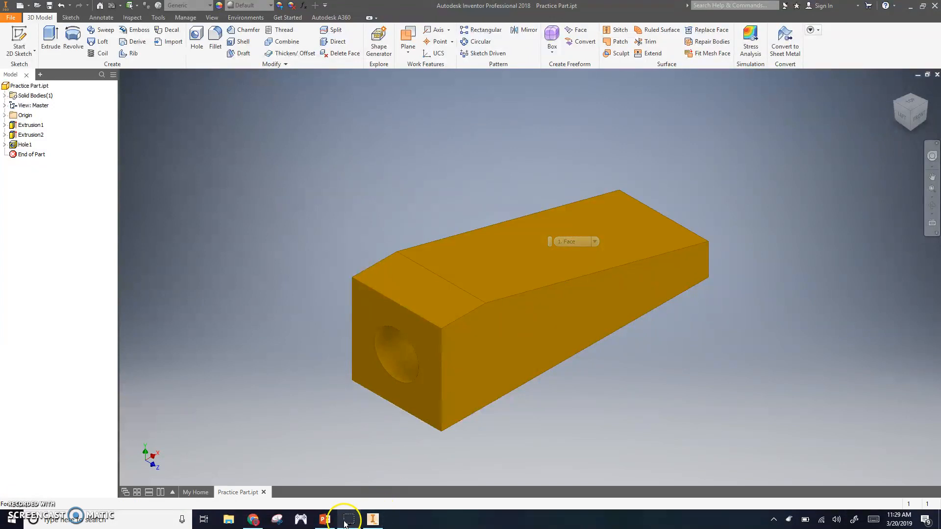
- Switch to PowerPoint and review the slides on hidden edge display, the feature-adding summary, and why parametric modeling is used
left_click(327, 521)
key("Right")
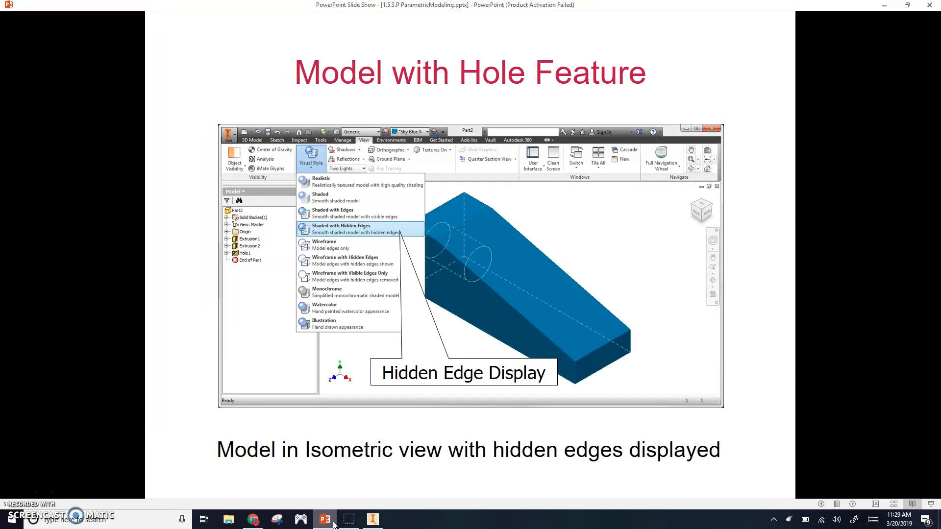
key("Right")
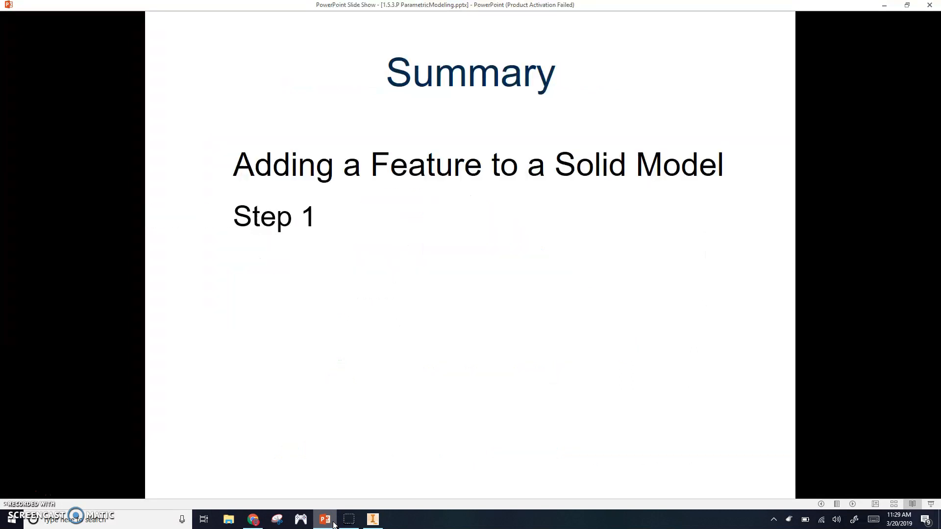
key("Right")
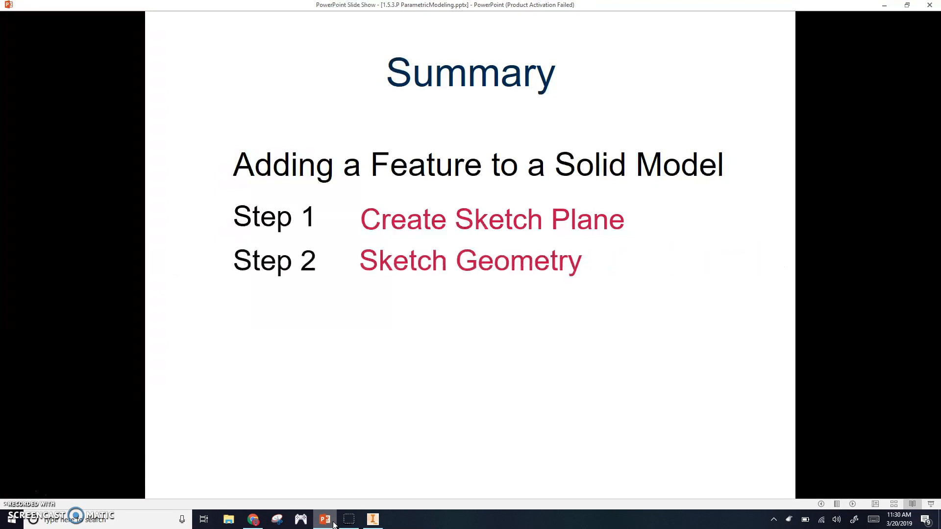
key("Right")
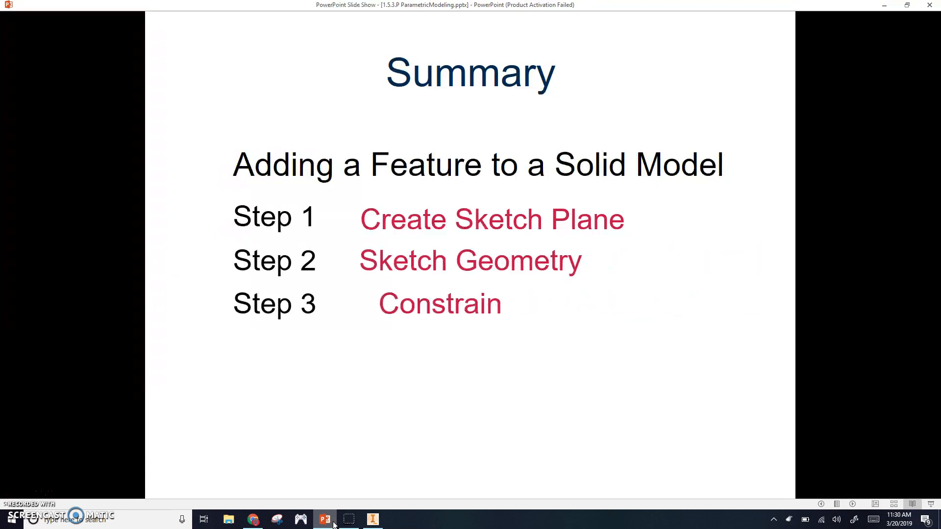
key("Right")
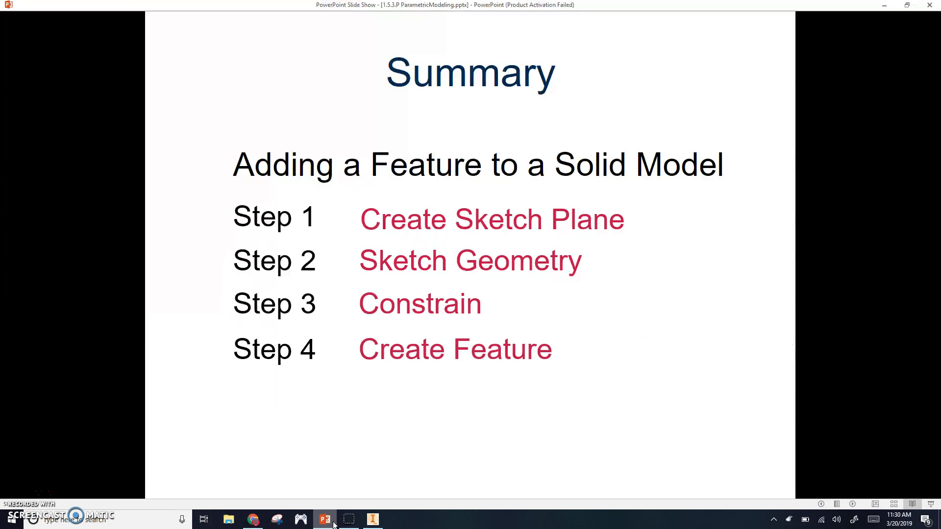
key("Right")
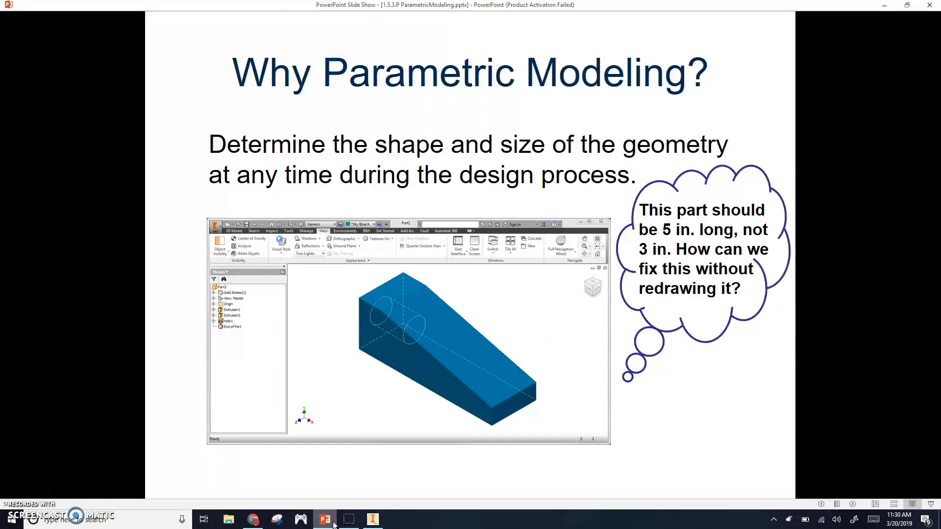
key("Right")
key("Left")
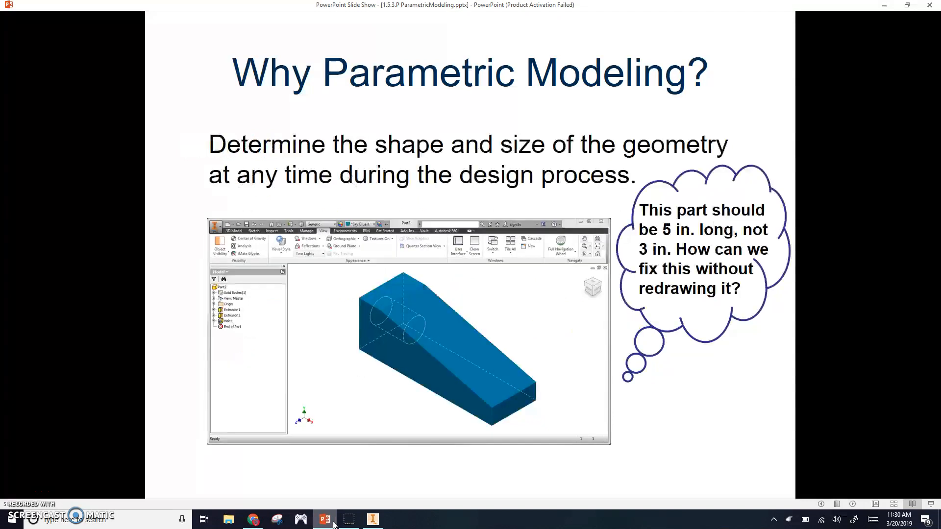